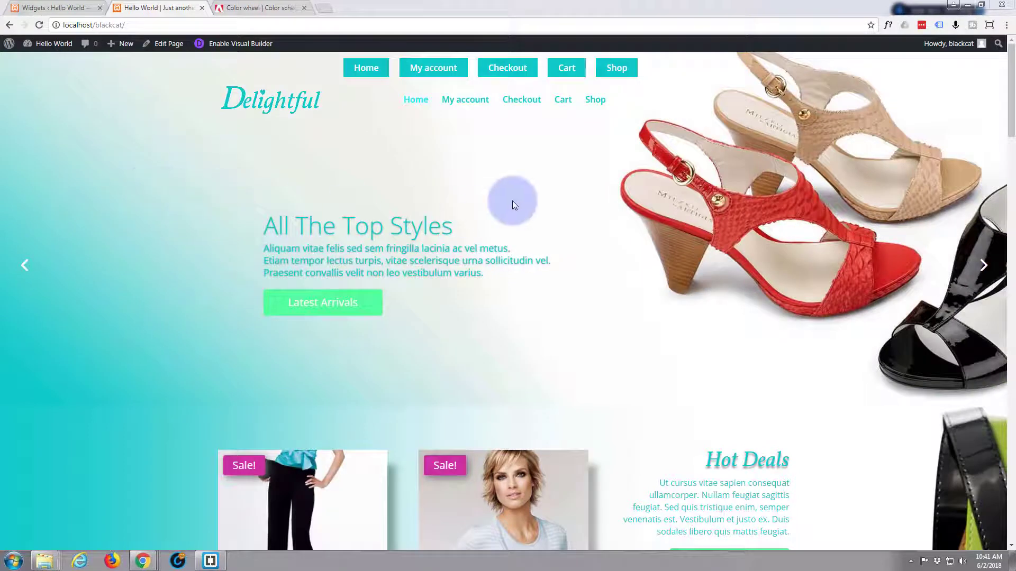
- Look through the home page's sections from the hero slider to the footer, examining the transitions between their backgrounds
scroll(512, 201, "down", 5)
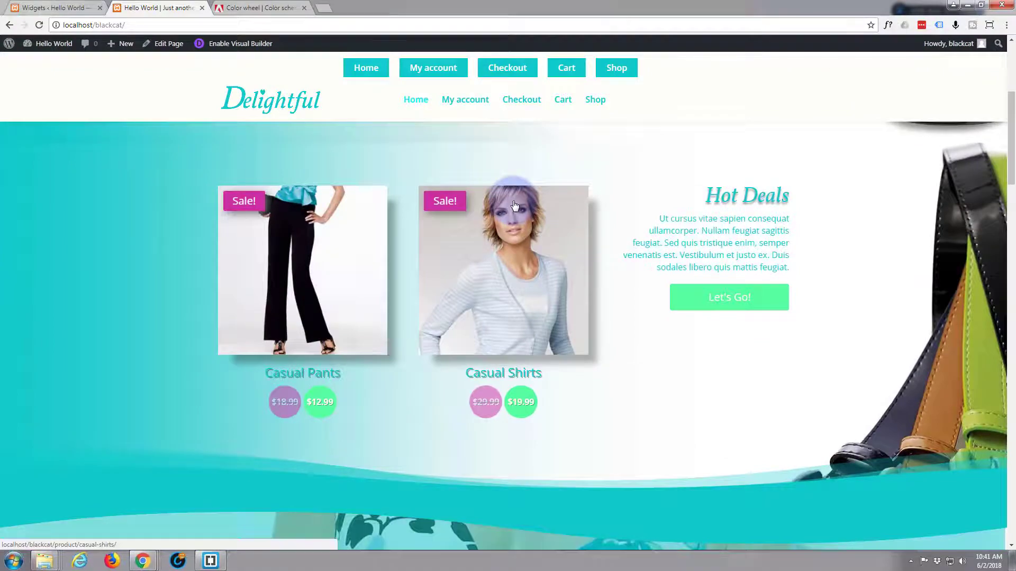
scroll(513, 201, "down", 5)
scroll(513, 201, "down", 1)
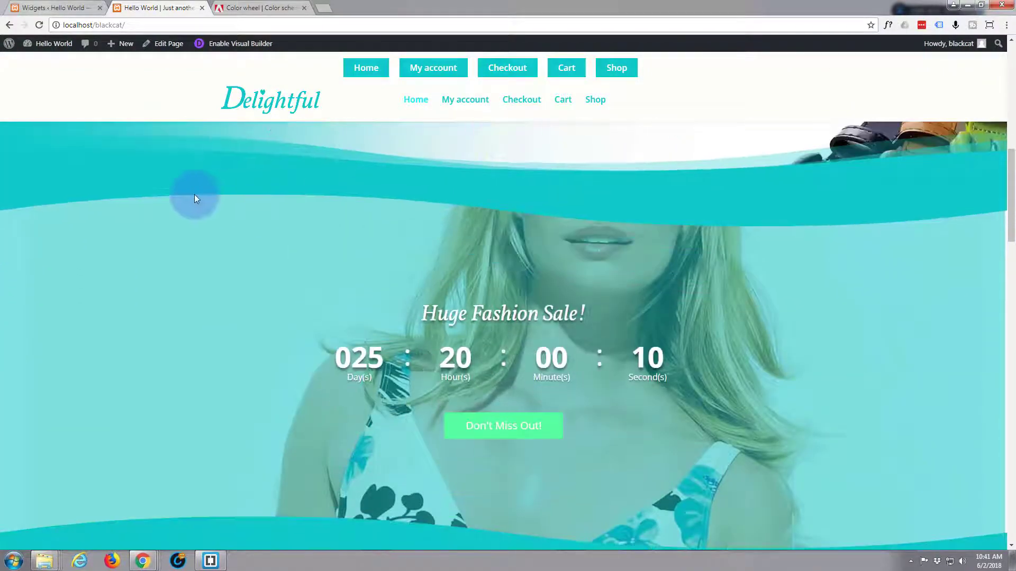
scroll(155, 198, "down", 5)
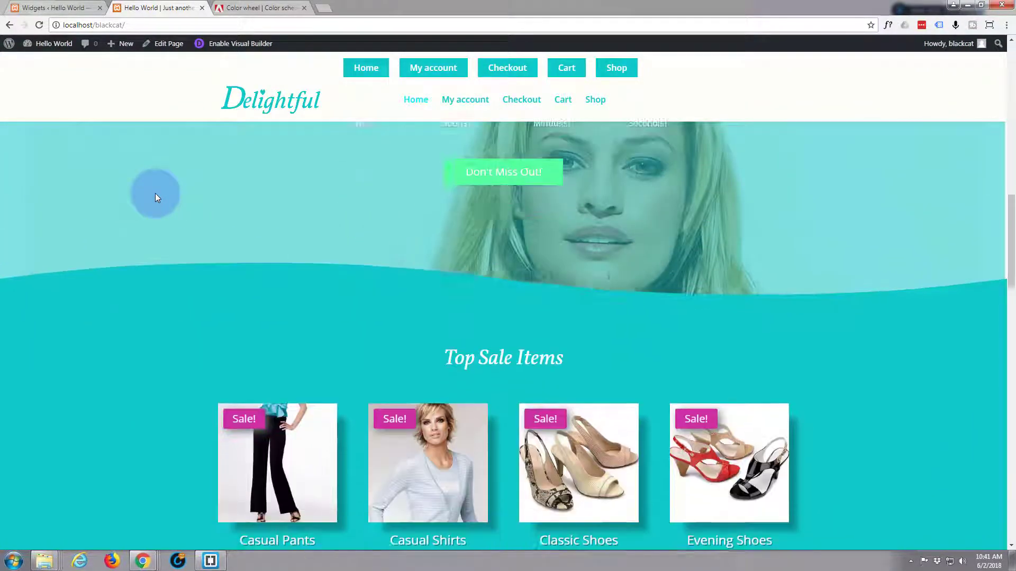
scroll(155, 198, "down", 3)
scroll(155, 197, "down", 2)
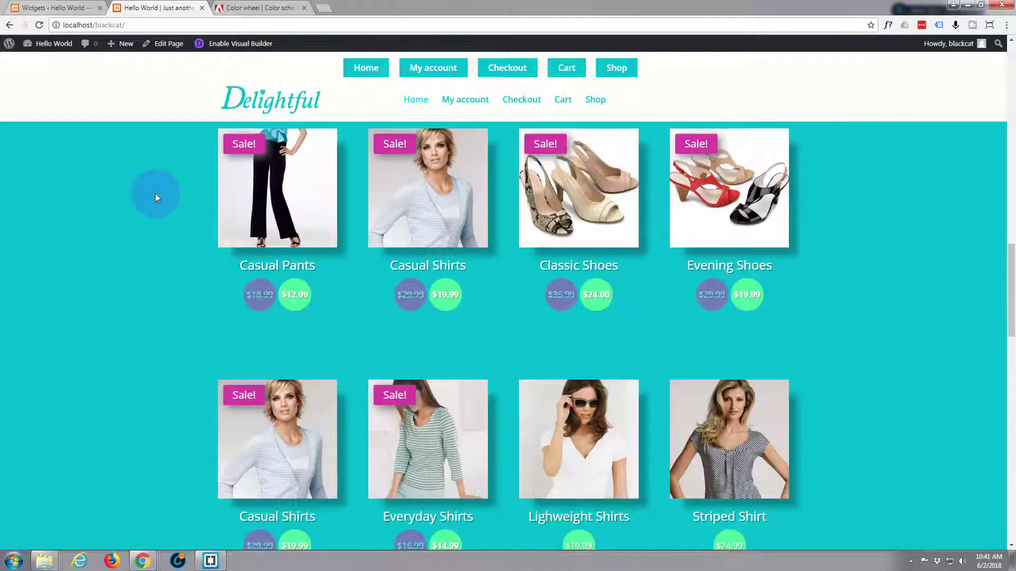
scroll(155, 197, "down", 5)
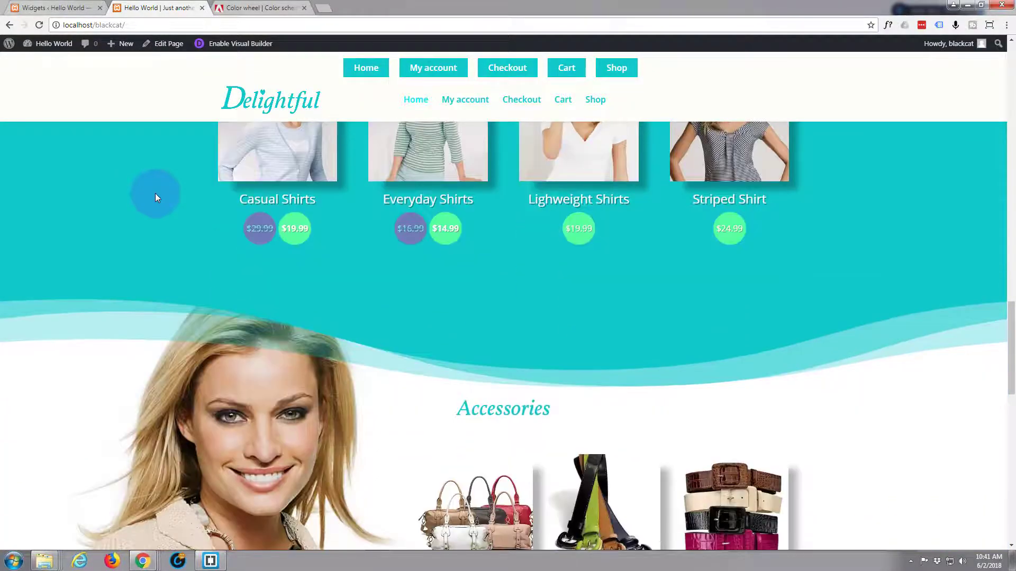
scroll(156, 197, "down", 7)
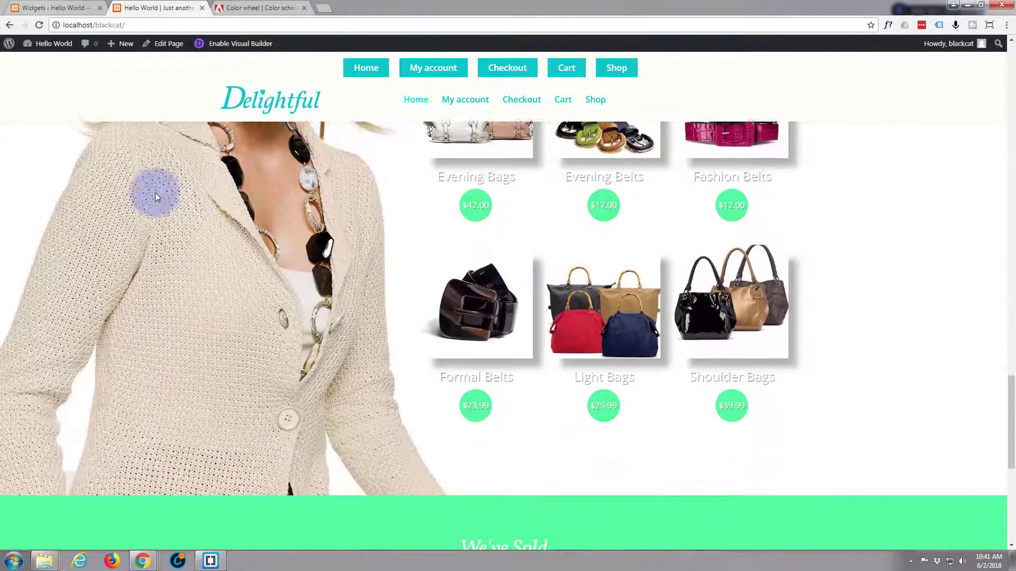
scroll(156, 198, "down", 4)
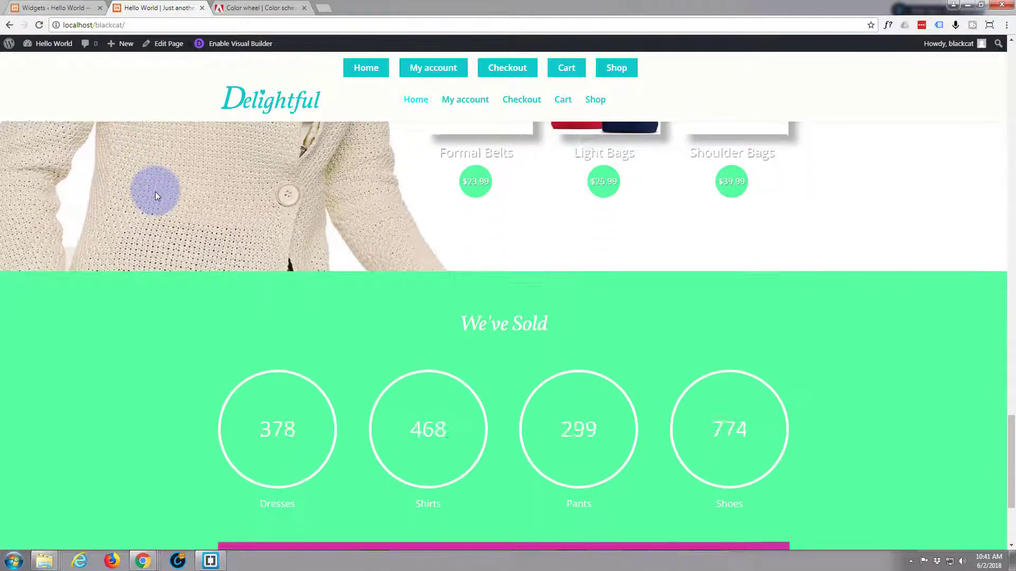
scroll(156, 196, "down", 3)
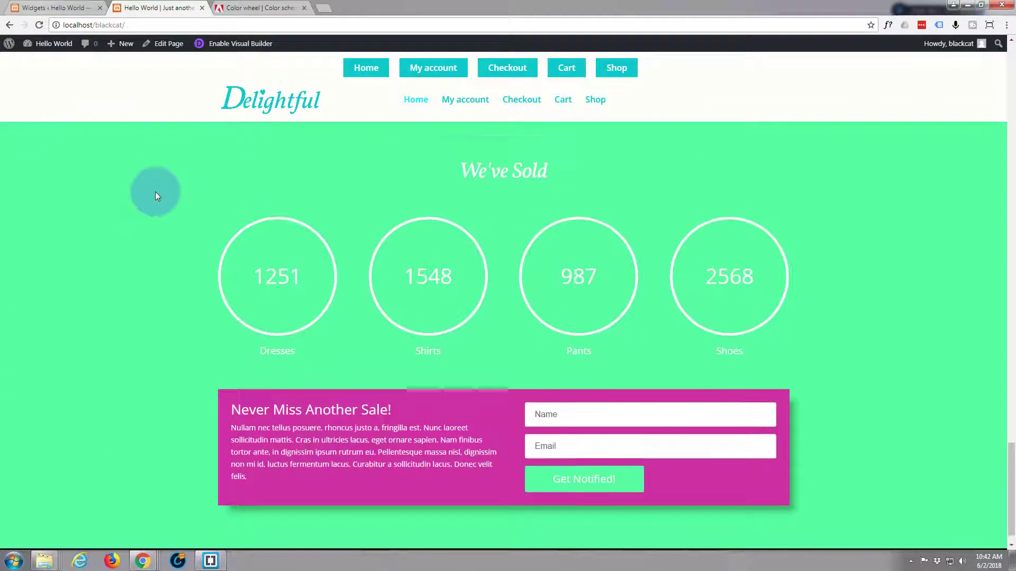
scroll(155, 195, "up", 2)
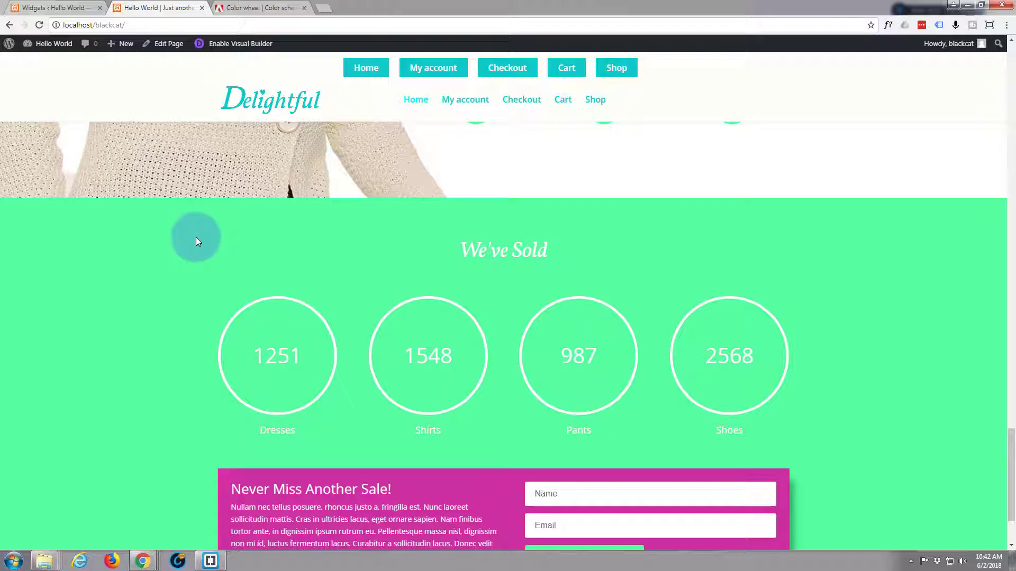
scroll(195, 241, "down", 1)
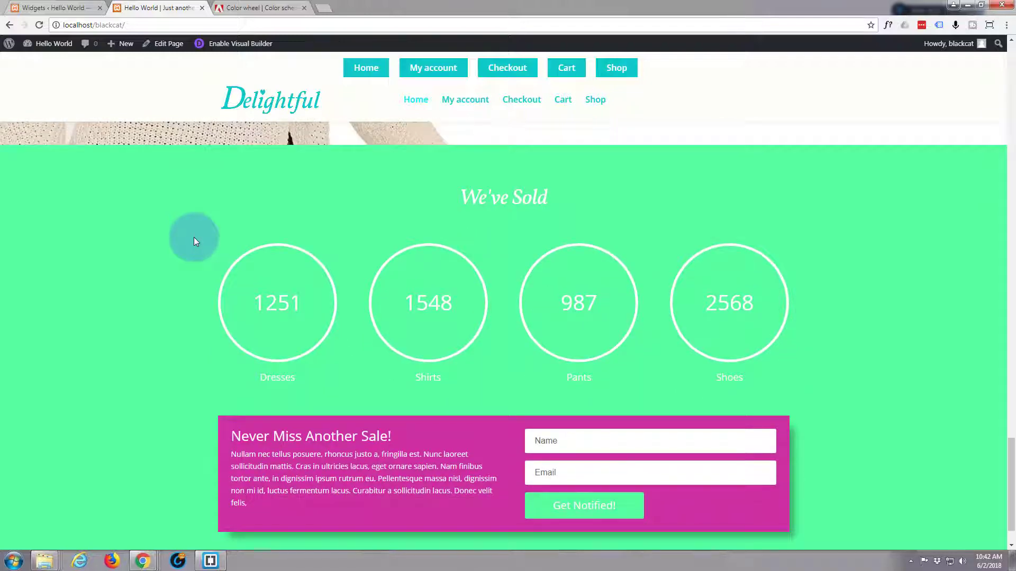
scroll(193, 237, "down", 1)
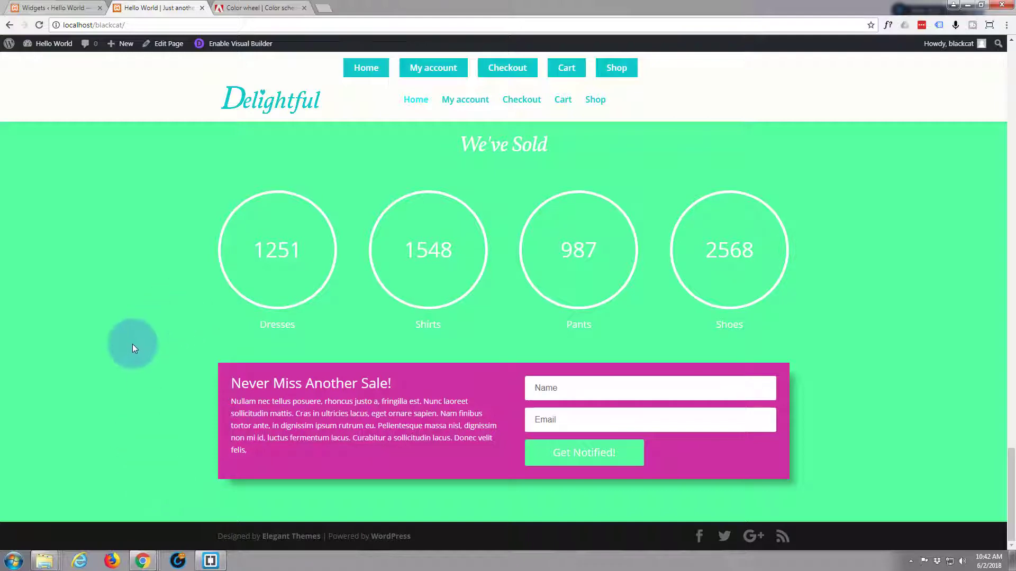
scroll(132, 348, "up", 3)
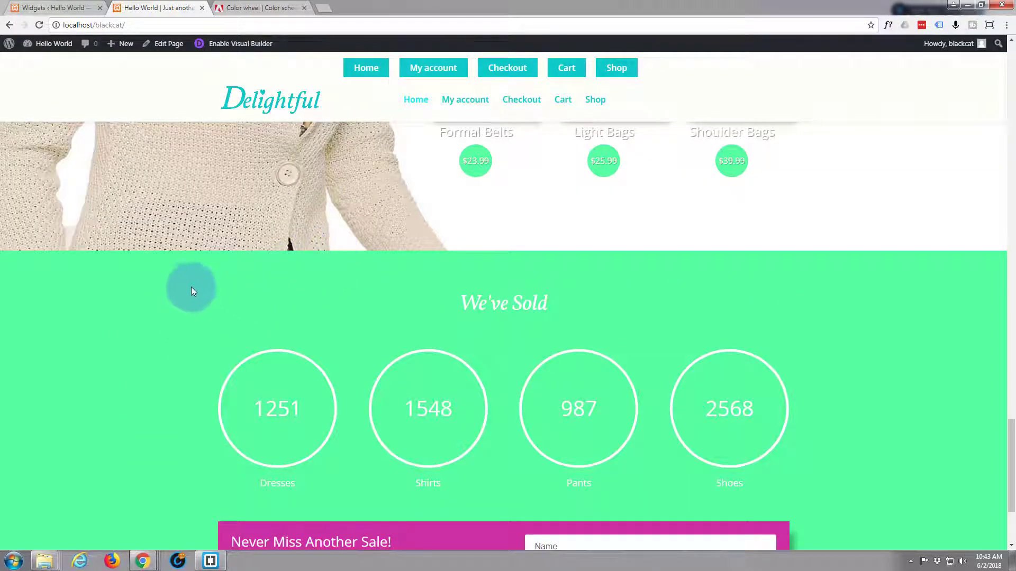
scroll(504, 217, "up", 2)
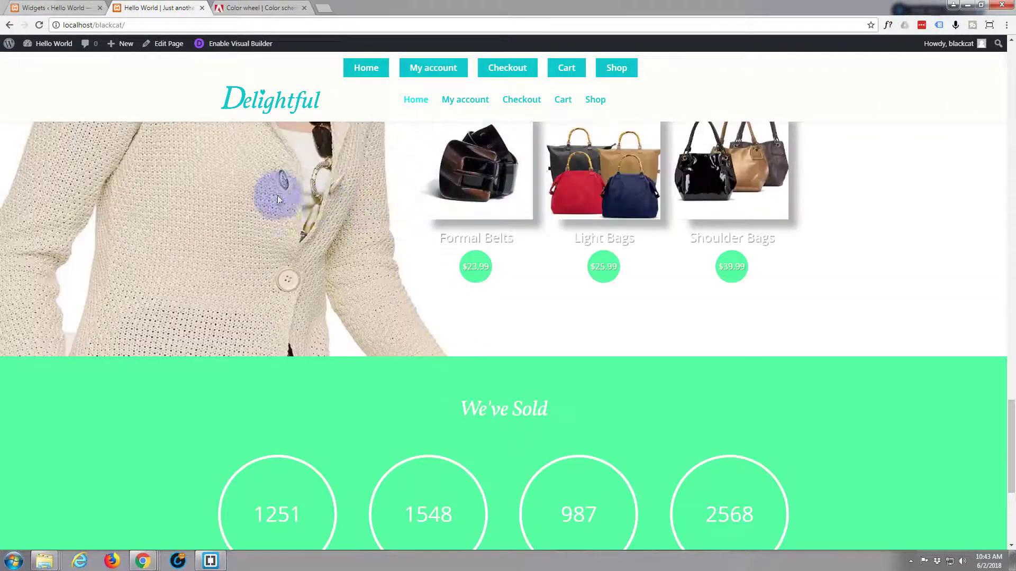
scroll(162, 289, "down", 2)
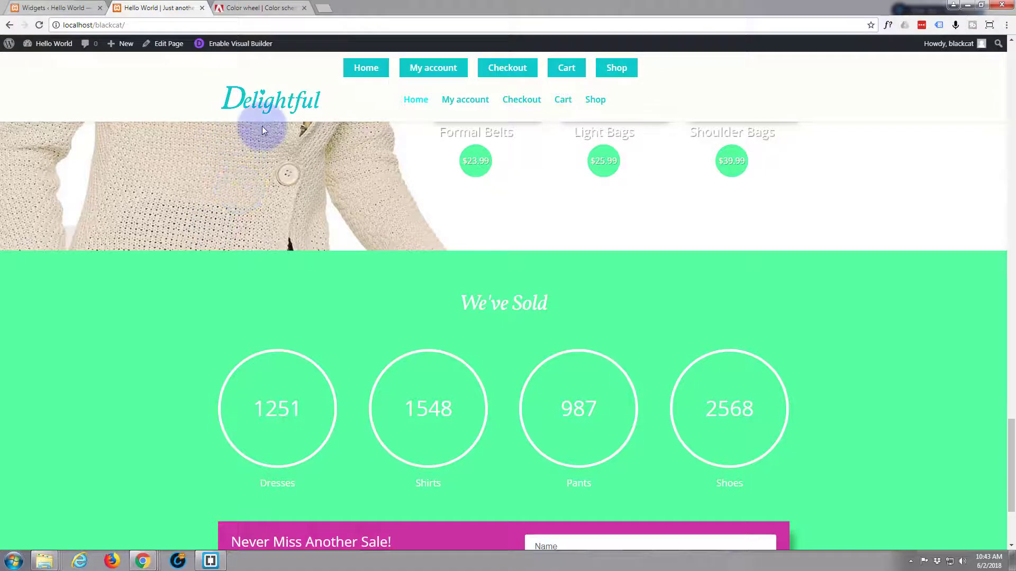
- Enable the visual builder for the home page and open the settings of the Accessories section
left_click(243, 45)
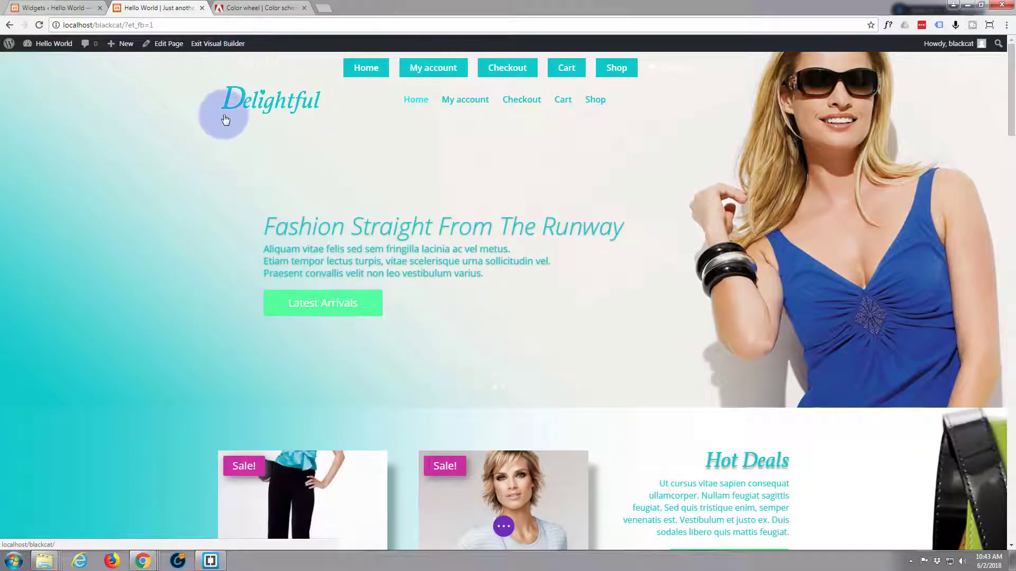
scroll(249, 206, "down", 6)
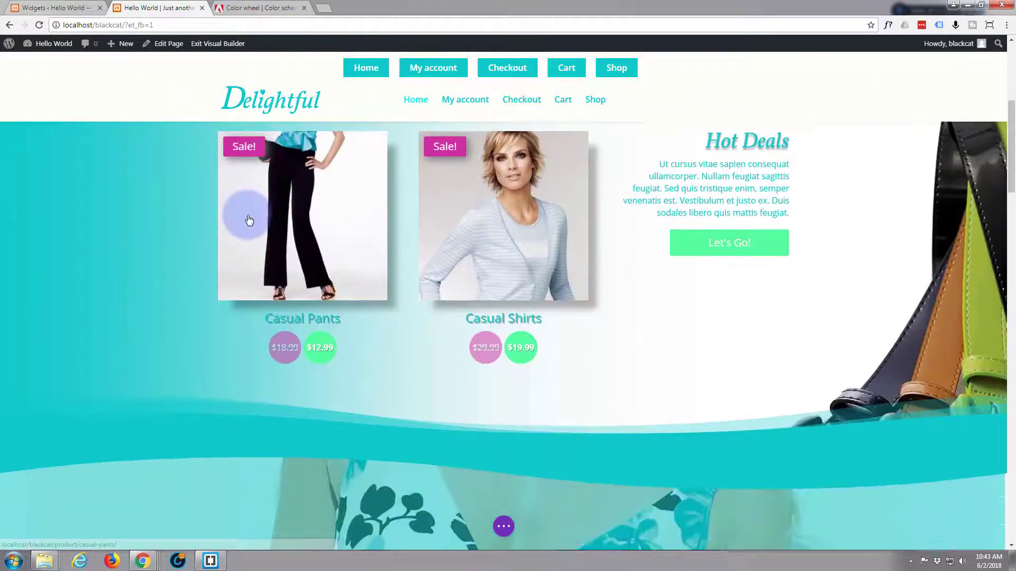
scroll(249, 220, "down", 10)
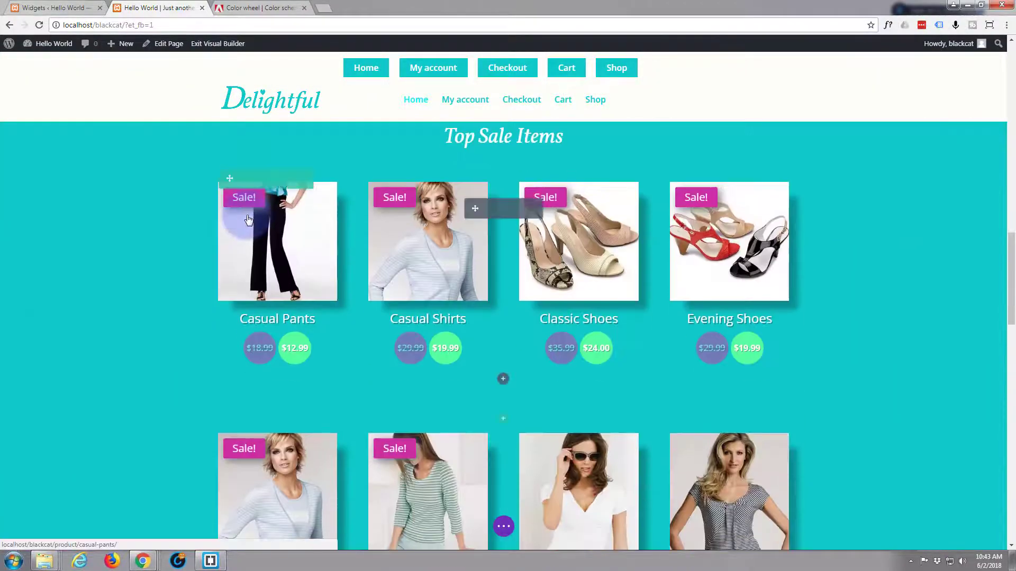
scroll(248, 219, "down", 12)
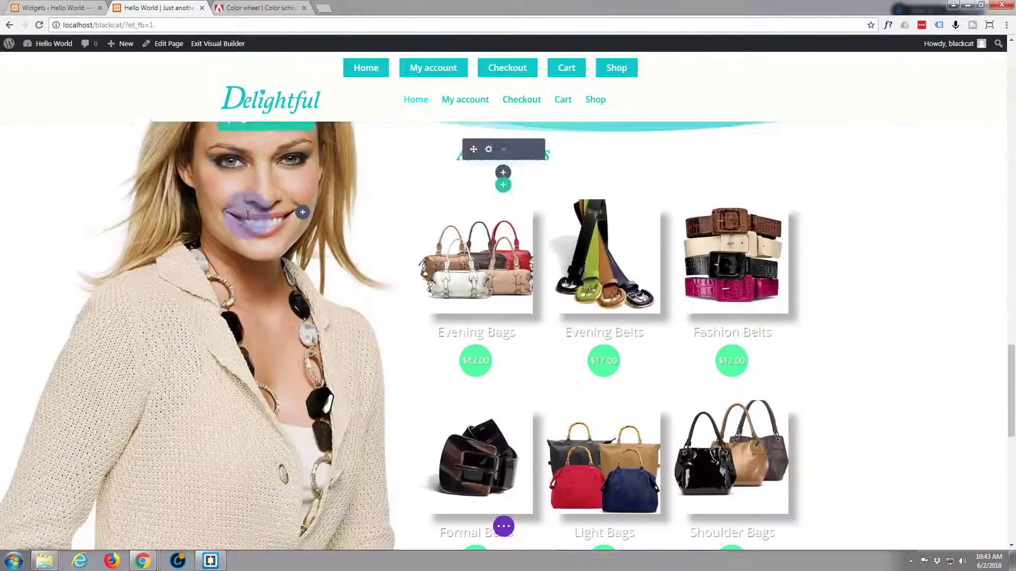
scroll(248, 215, "down", 6)
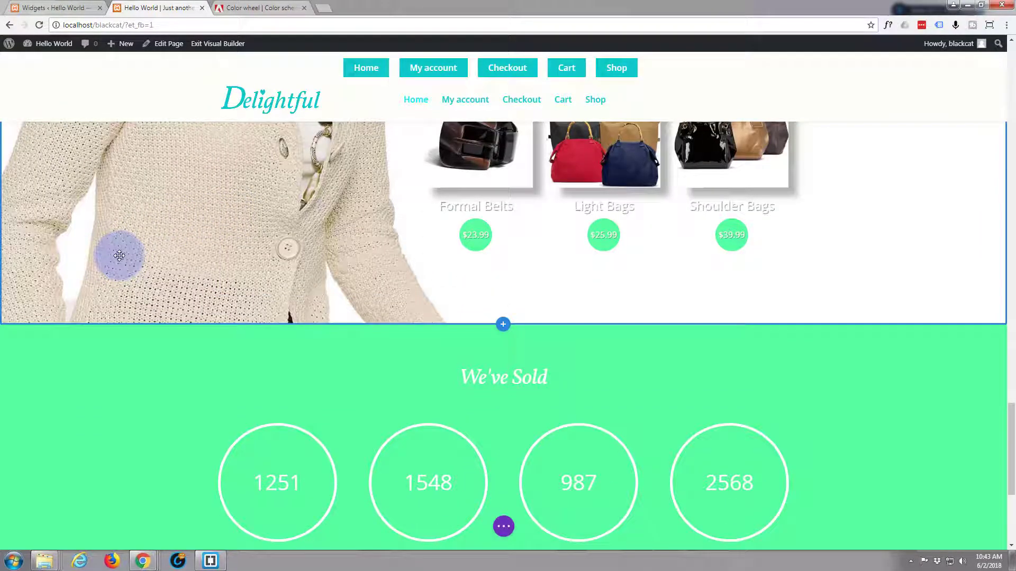
scroll(151, 256, "up", 2)
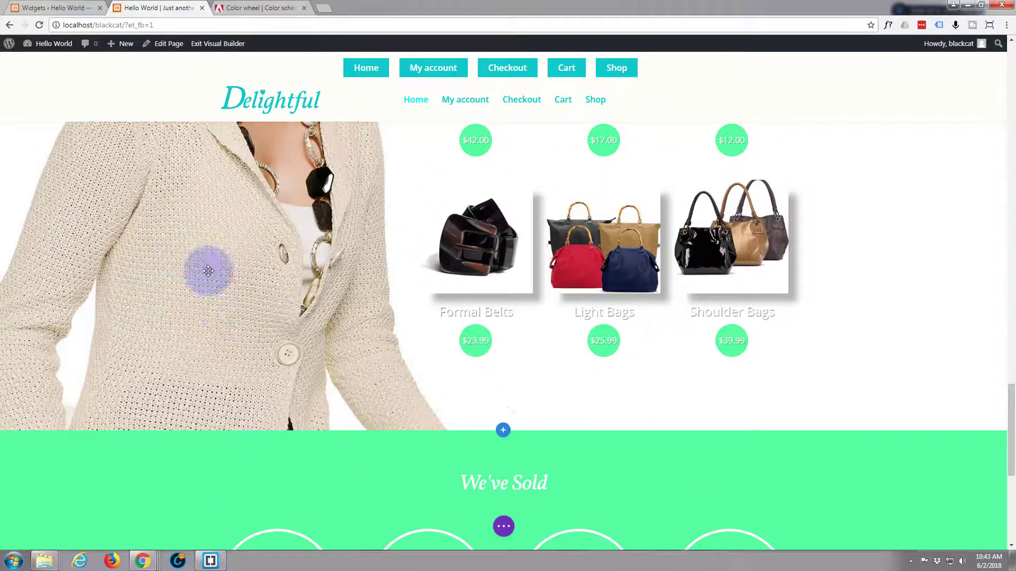
scroll(179, 289, "up", 6)
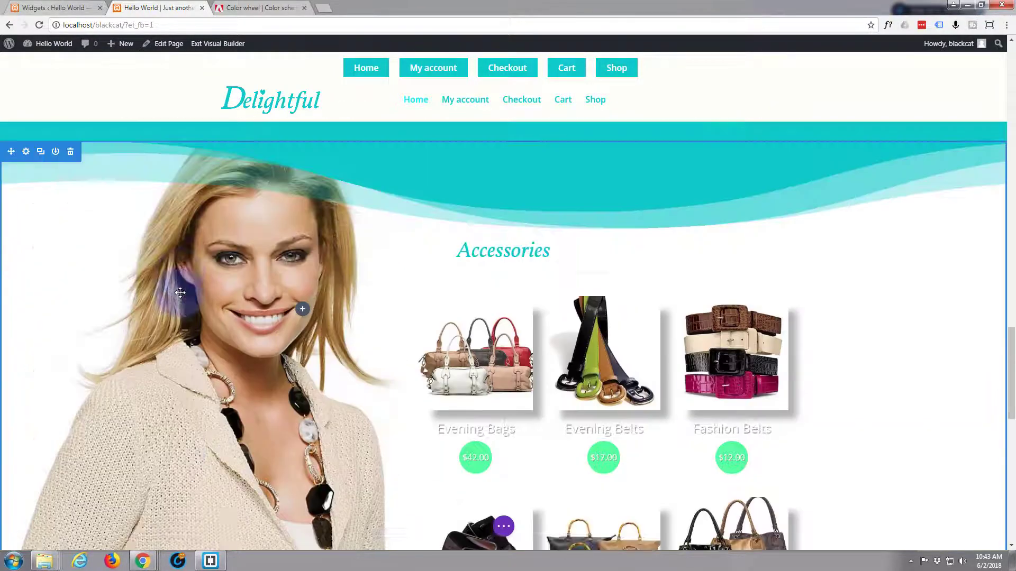
scroll(179, 293, "up", 3)
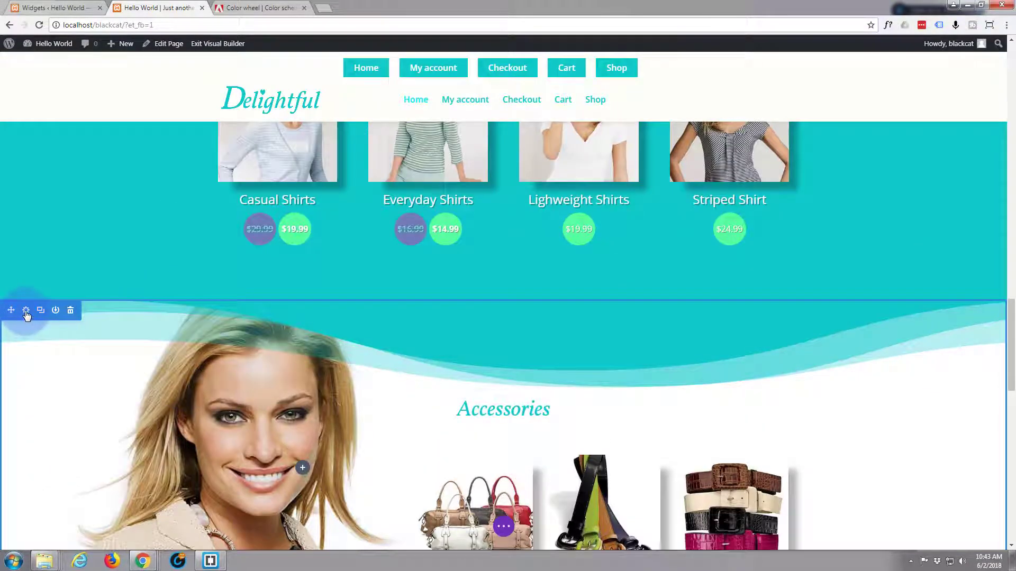
left_click(27, 314)
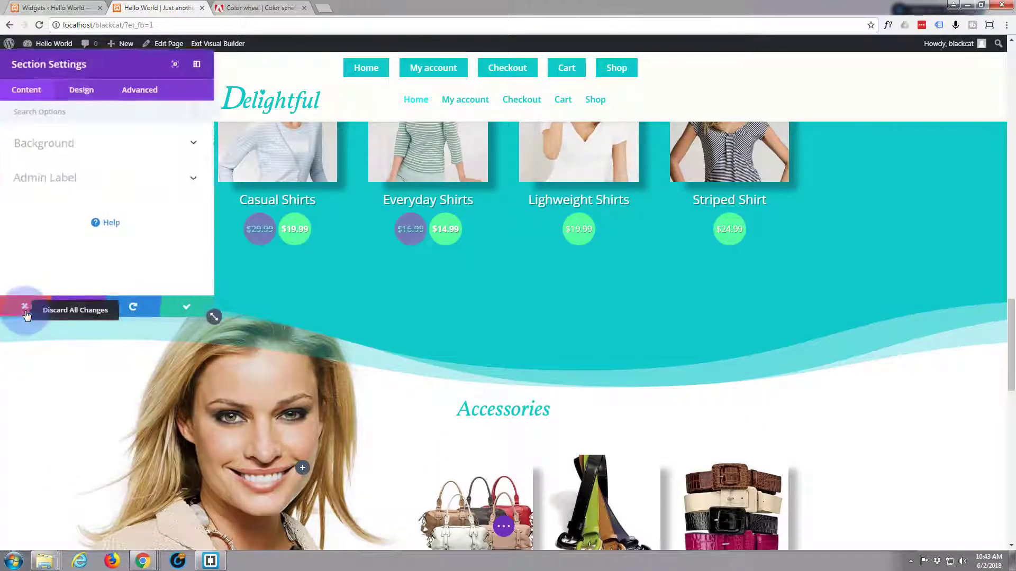
- Add a bottom divider to the Accessories section using the layered semi-transparent wave style
left_click(85, 92)
left_click(137, 186)
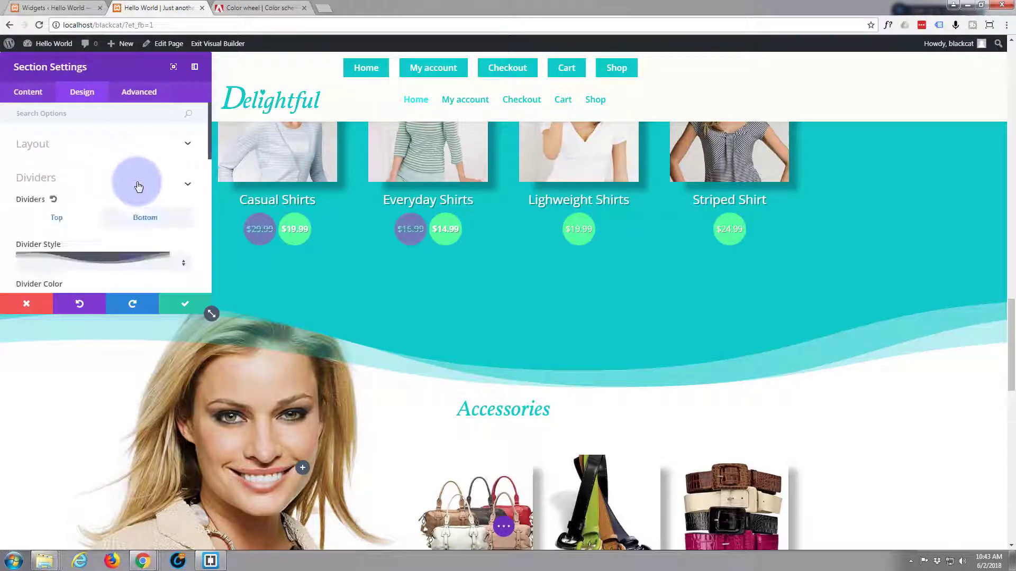
left_click(161, 167)
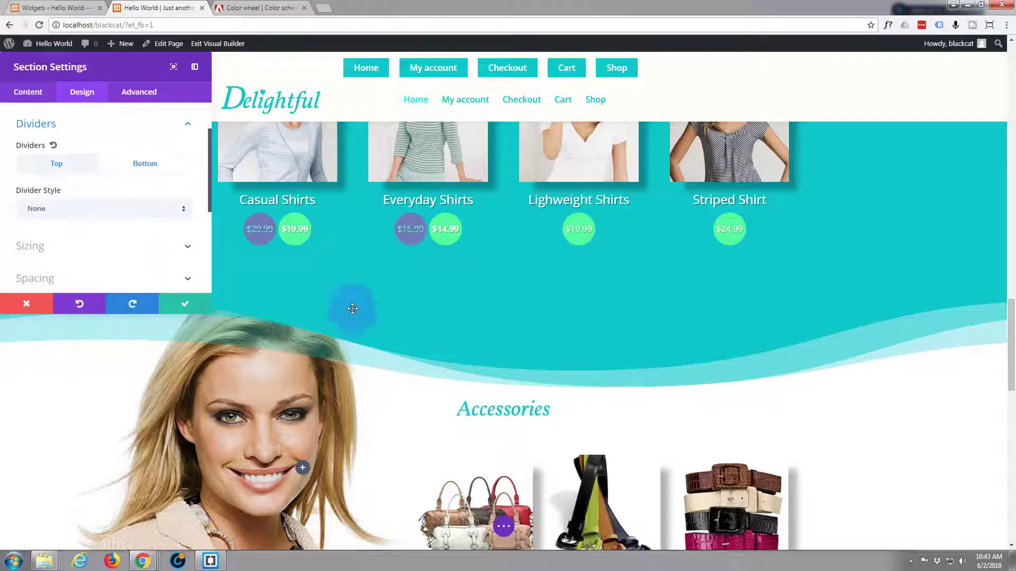
left_click(173, 214)
scroll(148, 214, "down", 2)
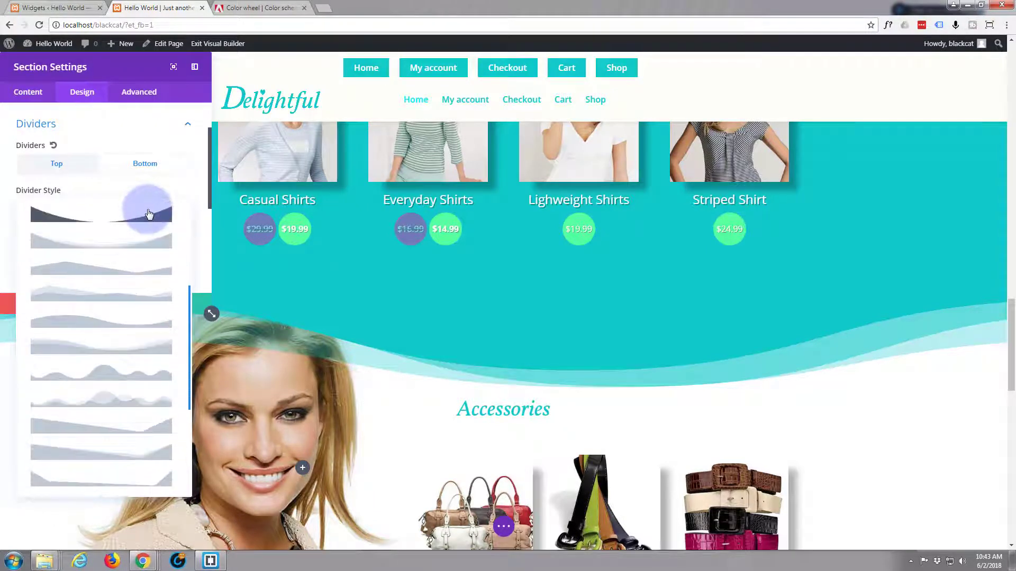
left_click(71, 352)
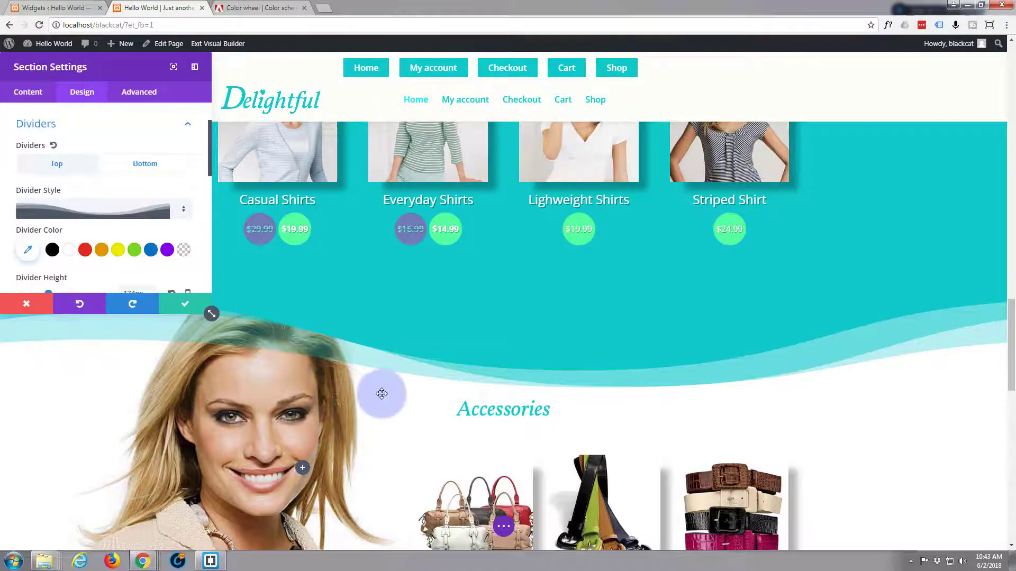
scroll(378, 390, "down", 8)
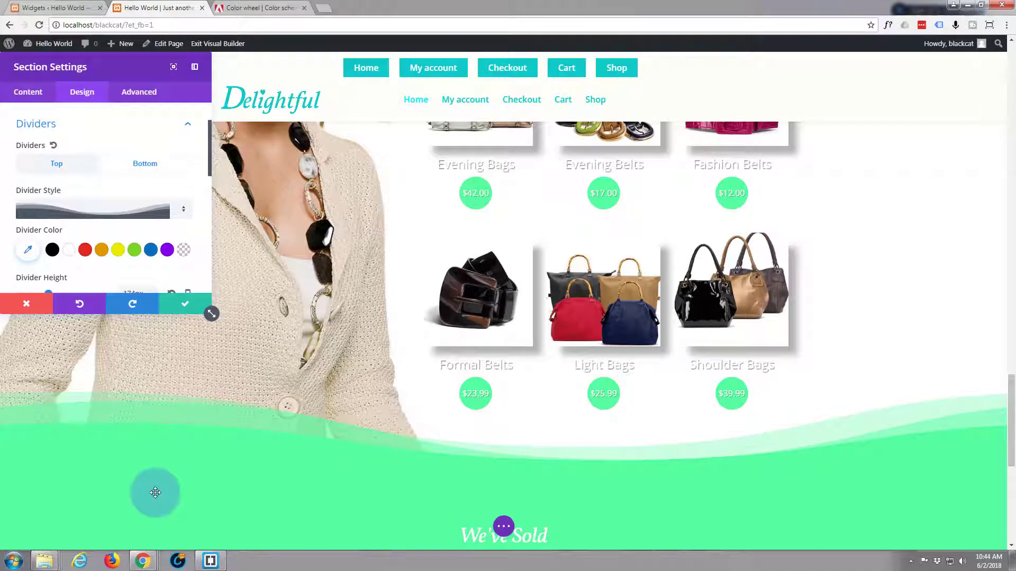
scroll(243, 465, "down", 2)
scroll(240, 465, "up", 2)
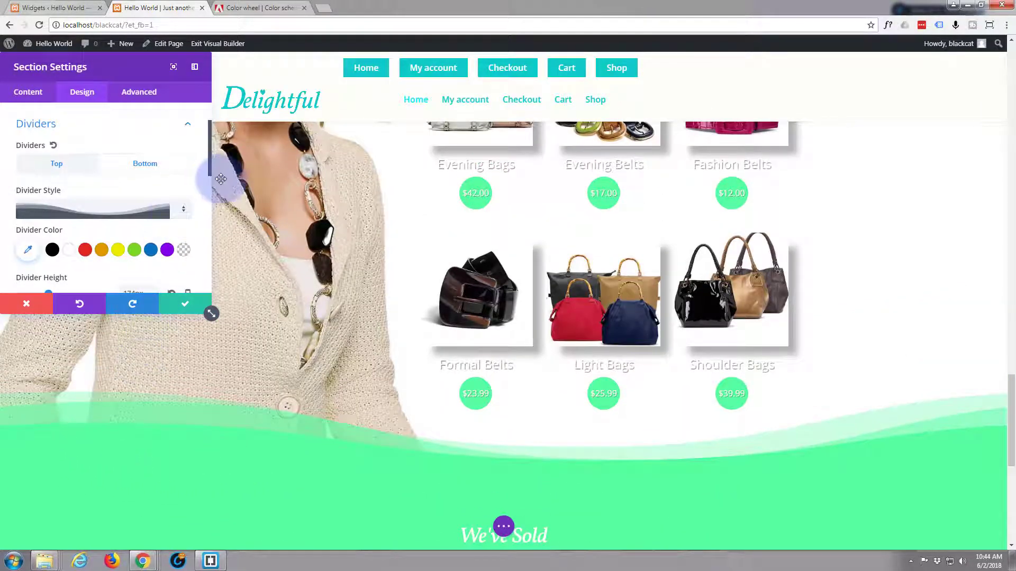
- Set the bottom divider's height to 228px with a 1x horizontal repeat, and save the section settings
left_click_drag(209, 173, 205, 199)
left_click(47, 199)
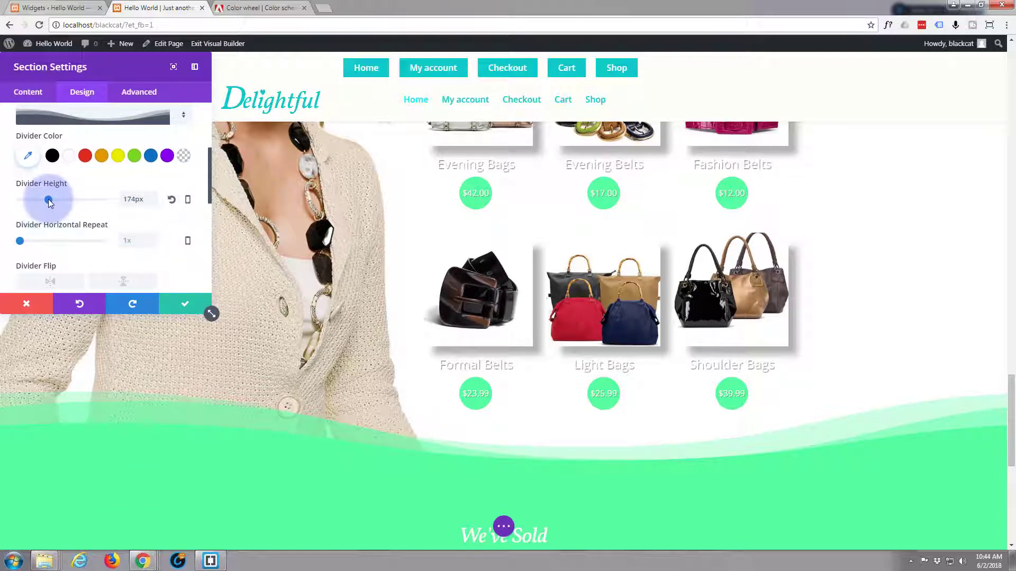
left_click_drag(48, 203, 58, 203)
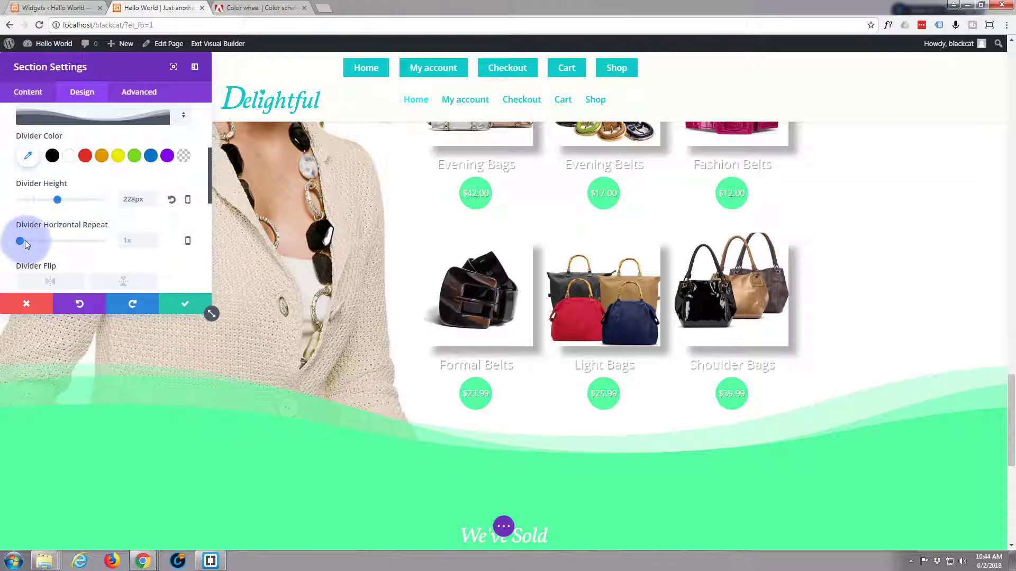
left_click_drag(25, 240, 3, 244)
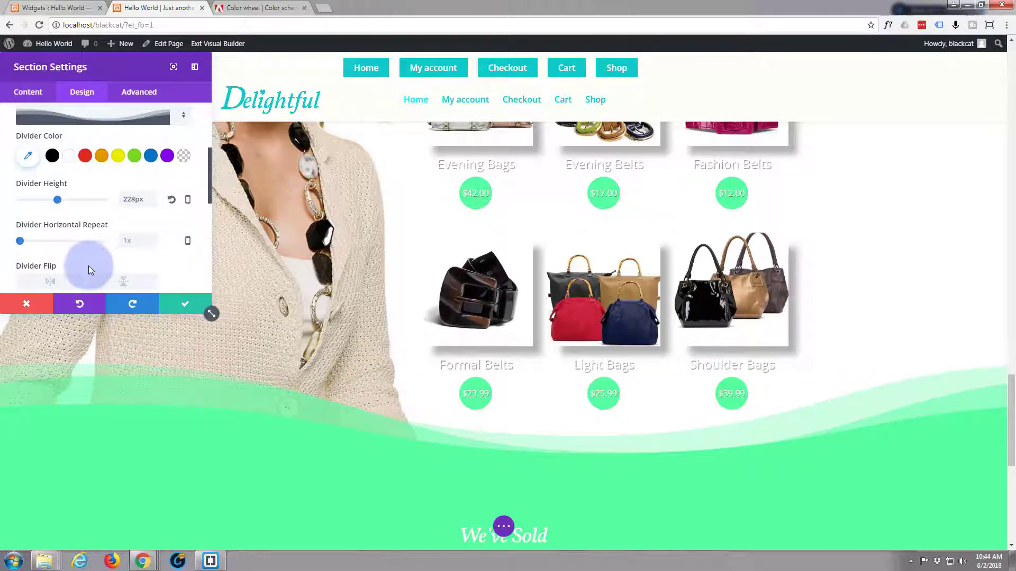
scroll(100, 257, "down", 2)
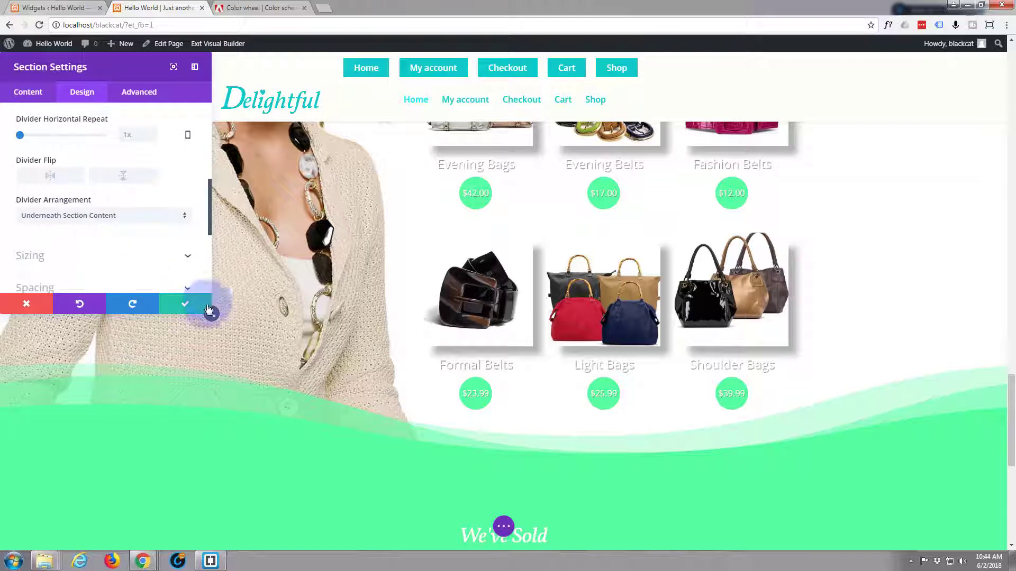
left_click(185, 309)
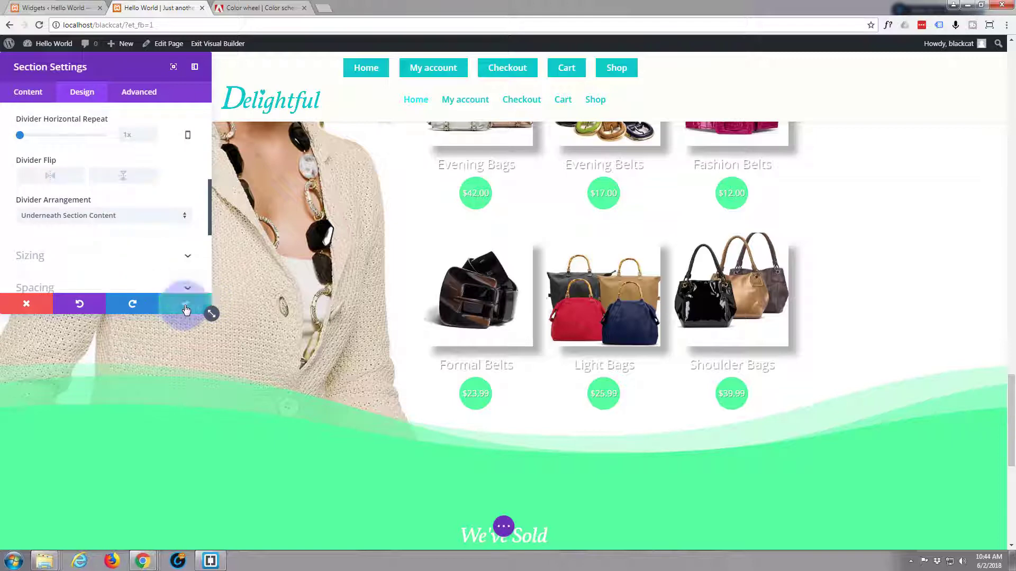
scroll(166, 288, "down", 3)
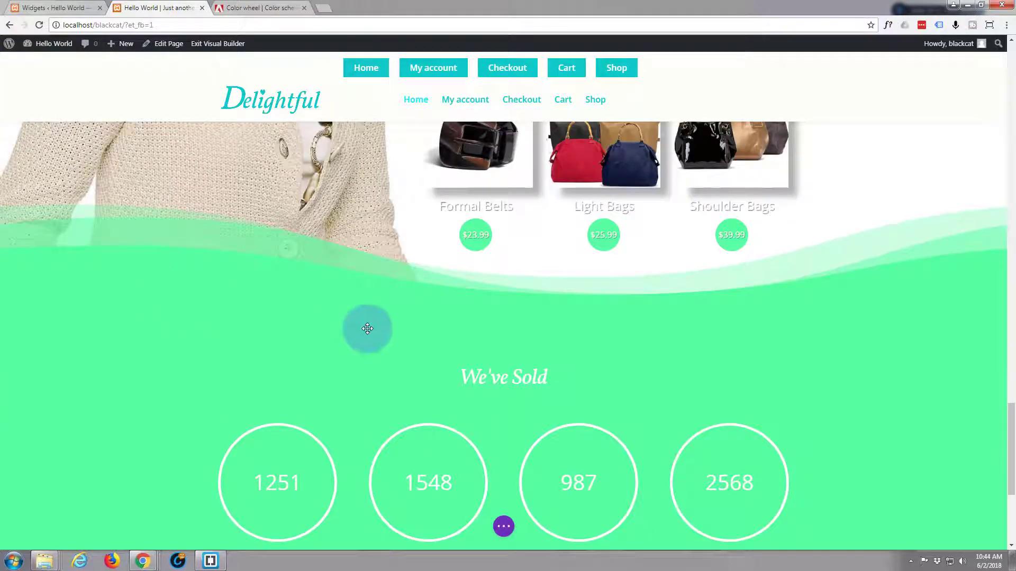
- Reduce the spacing above the We've Sold heading, set the Accessories section's bottom padding to 58px, and save the page
left_click_drag(497, 324, 492, 282)
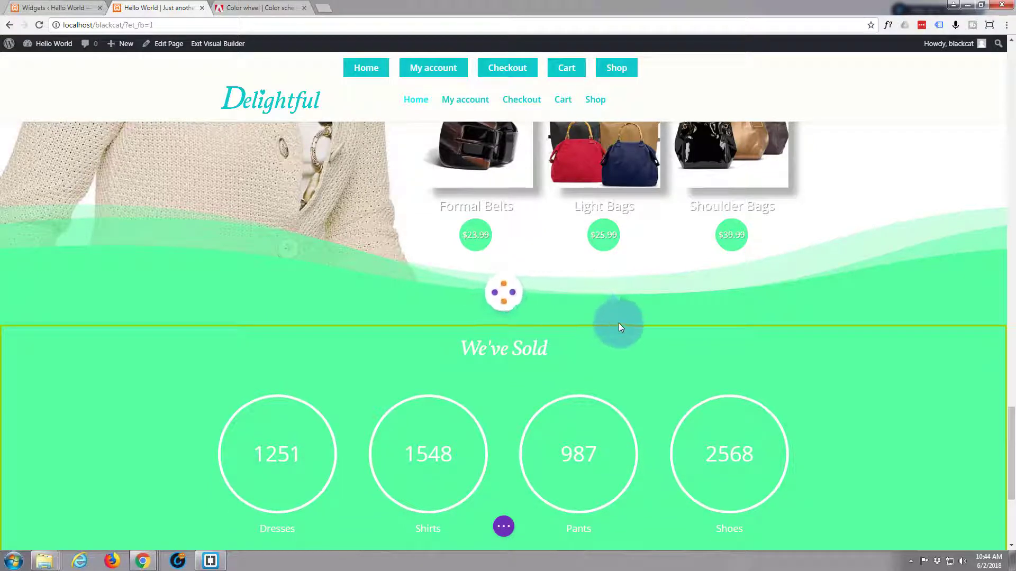
mouse_move(230, 320)
left_mouse_down()
mouse_move(233, 303)
mouse_move(230, 329)
mouse_move(215, 324)
mouse_move(229, 333)
left_mouse_up()
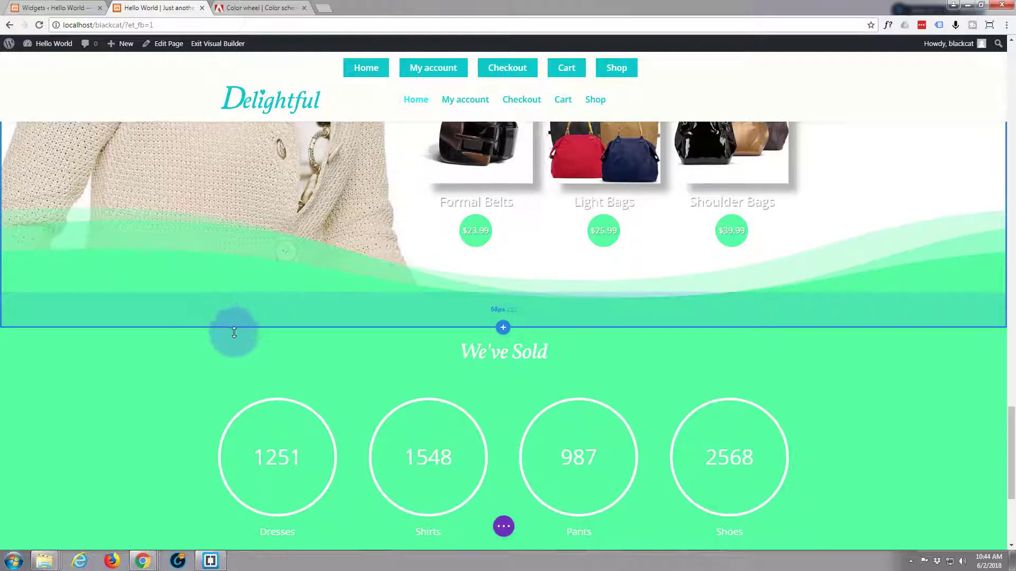
scroll(454, 408, "down", 1)
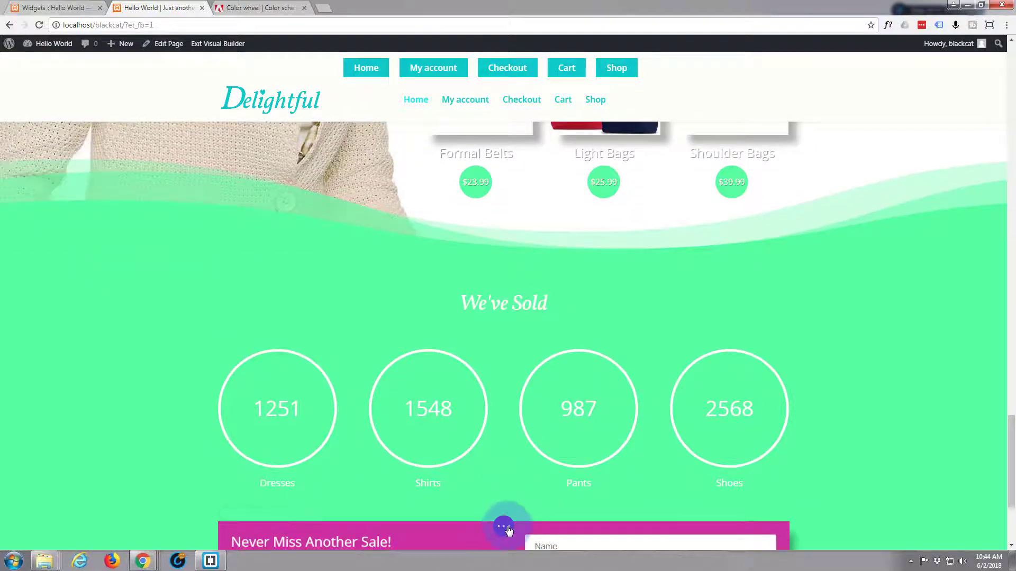
left_click(500, 528)
left_click(976, 527)
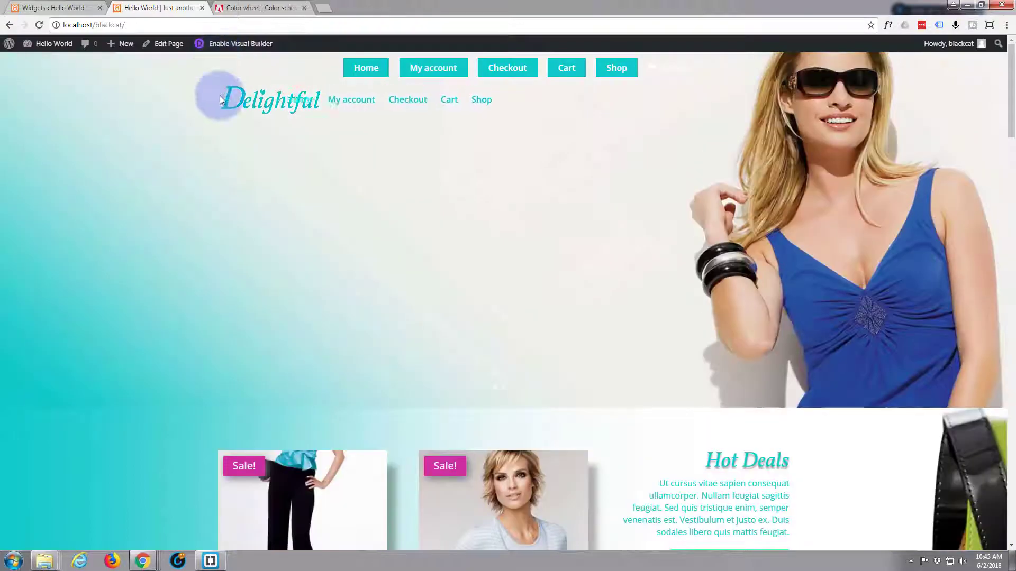
- Review the published home page from the hero slider to the footer, examining the wave transition between the Accessories and We've Sold sections
scroll(234, 239, "down", 7)
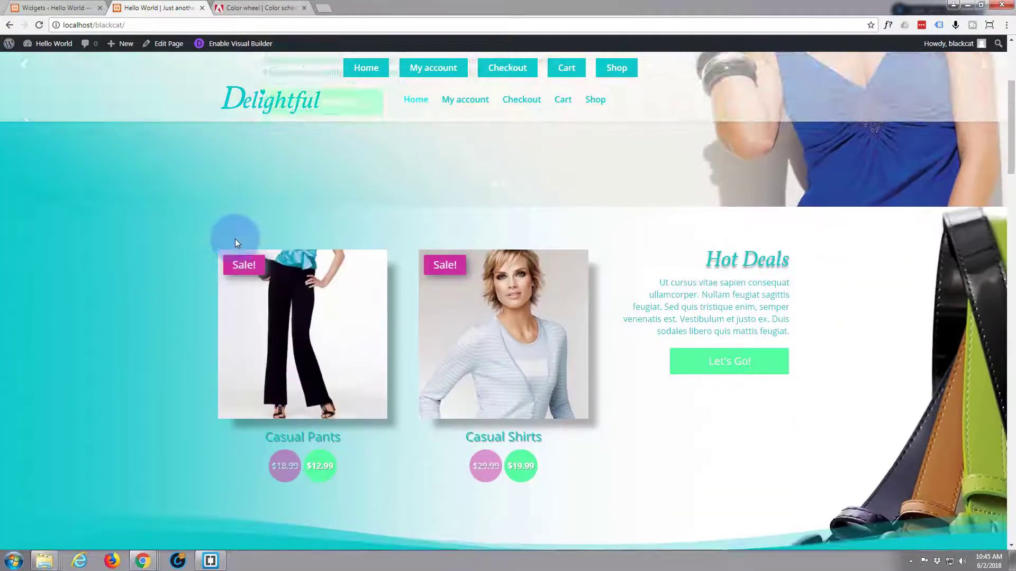
scroll(238, 245, "down", 12)
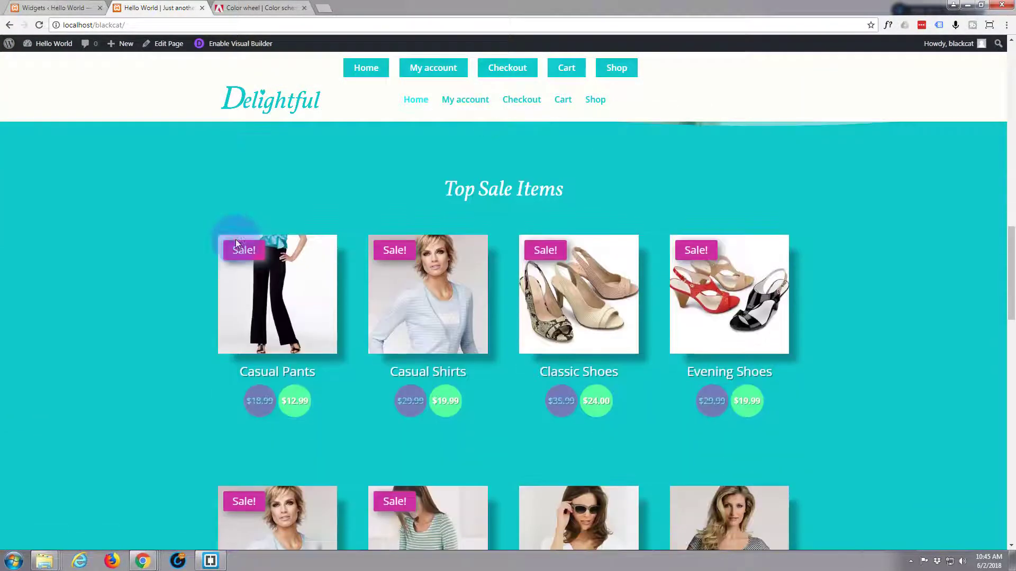
scroll(237, 244, "down", 9)
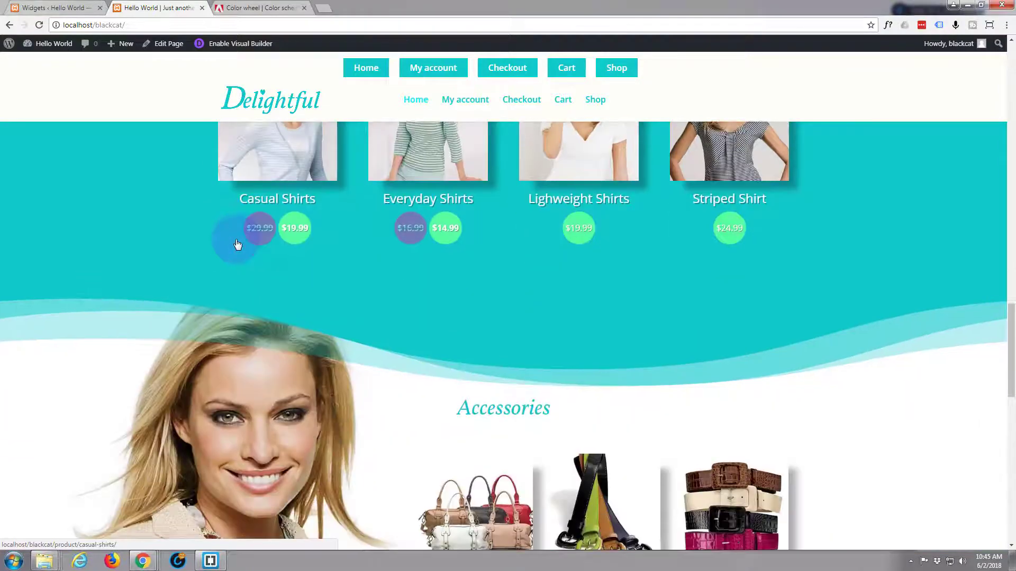
scroll(236, 243, "down", 8)
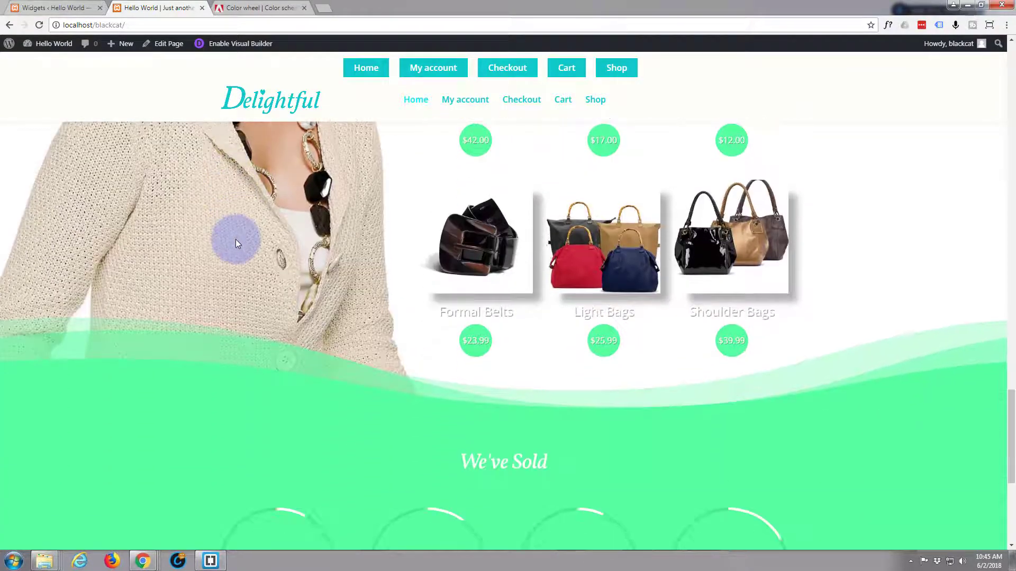
scroll(236, 241, "down", 2)
scroll(234, 241, "up", 2)
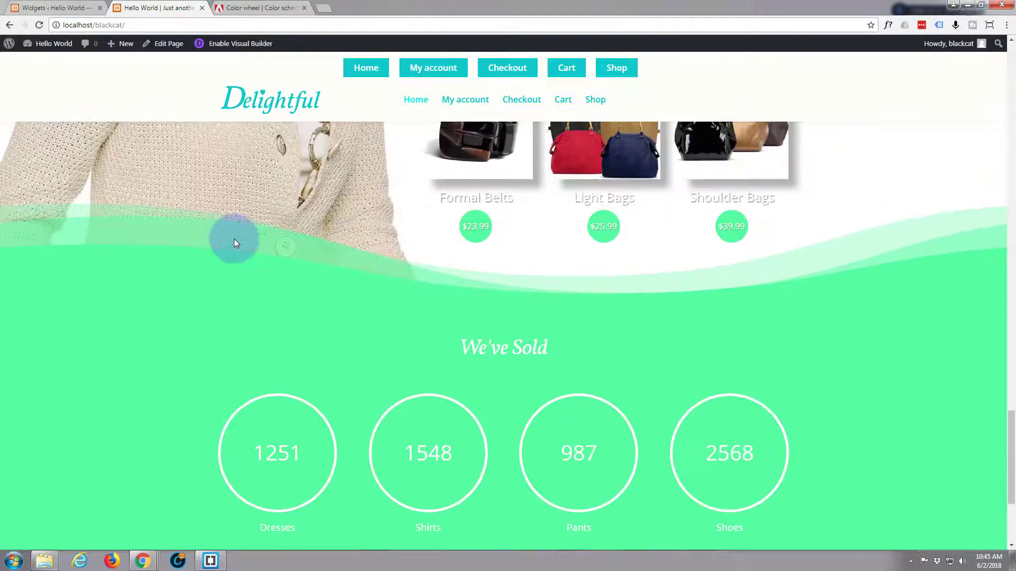
scroll(234, 243, "down", 4)
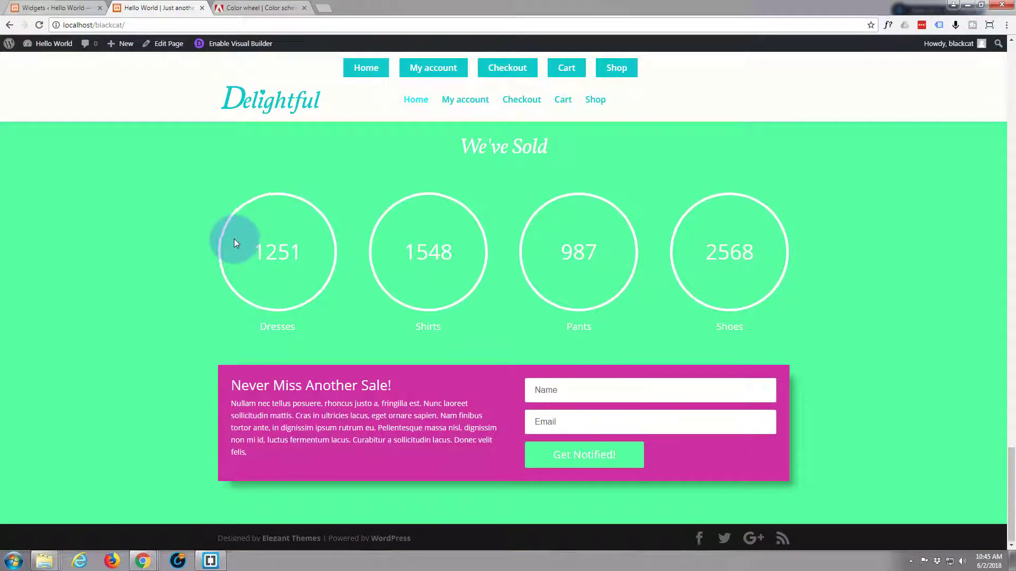
scroll(235, 243, "up", 2)
scroll(234, 243, "down", 2)
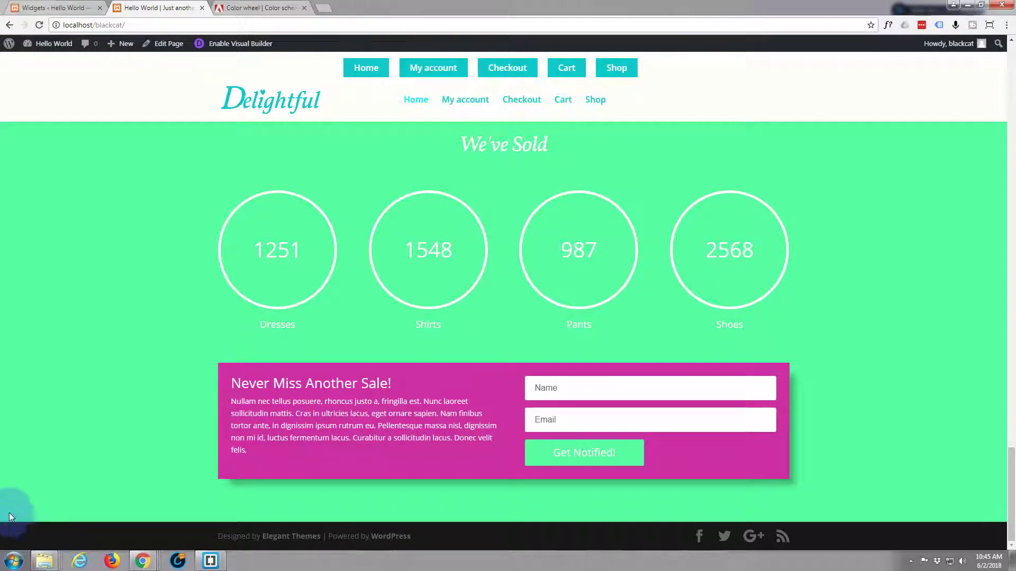
- Open the home page in the backend page editor and examine its Divi Builder layout down to the area below the last section
left_click(159, 44)
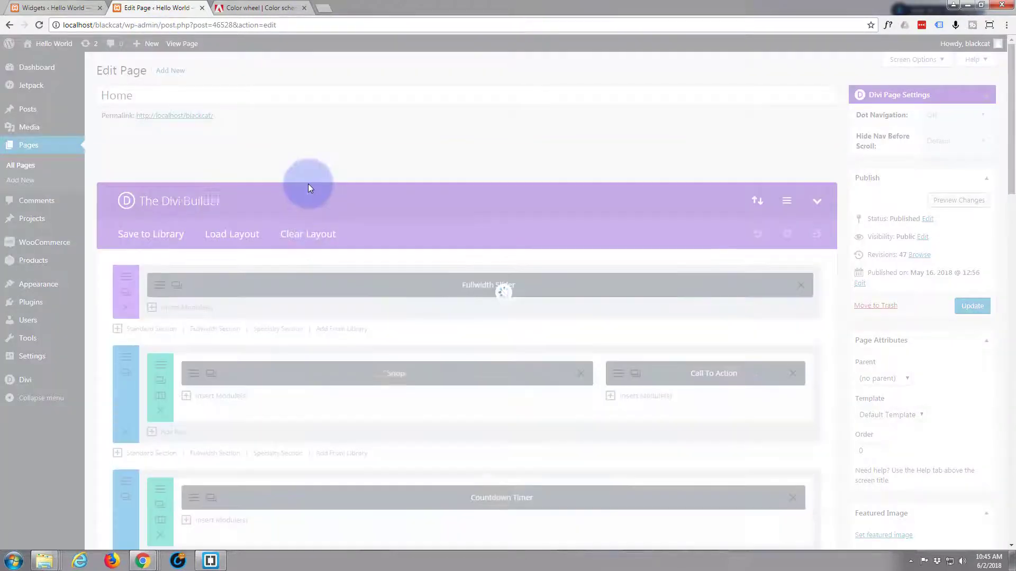
scroll(309, 185, "down", 6)
scroll(309, 183, "down", 5)
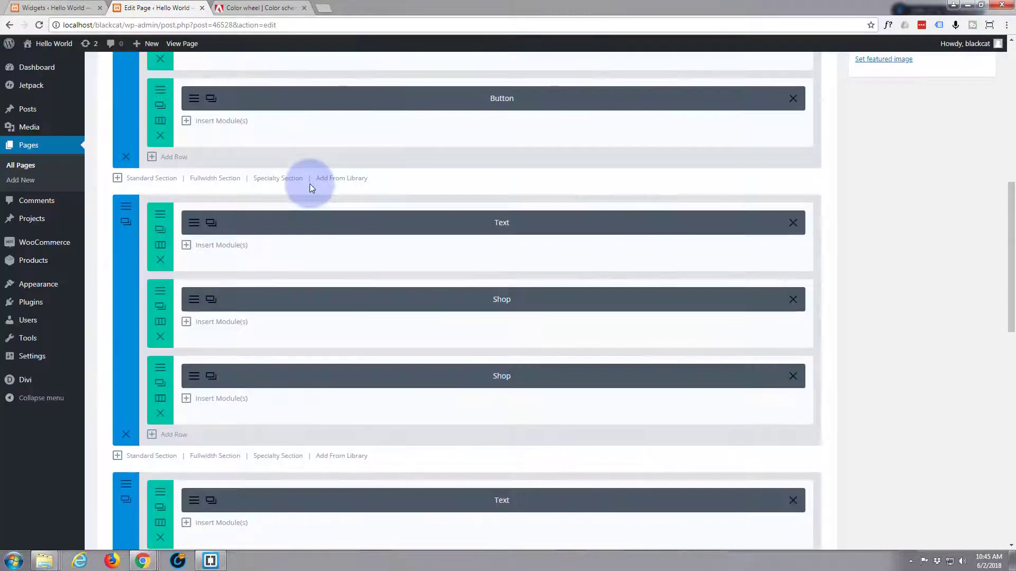
scroll(309, 183, "down", 3)
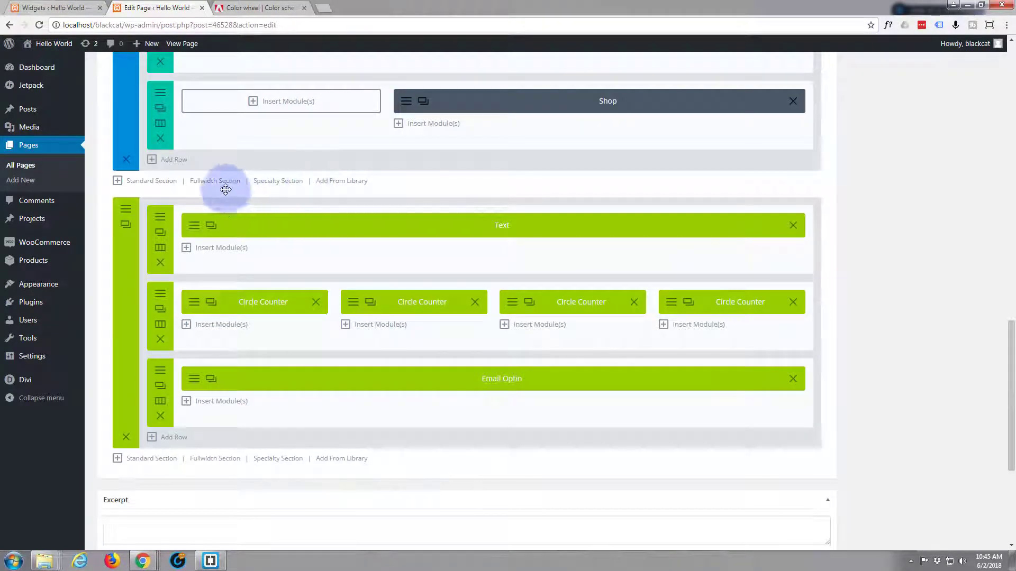
scroll(212, 222, "down", 1)
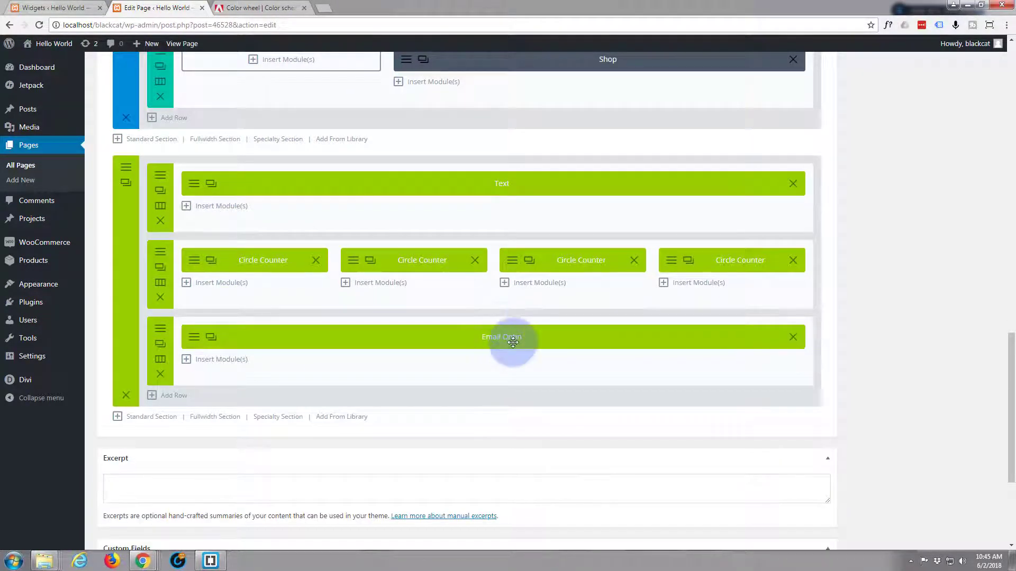
scroll(659, 258, "down", 1)
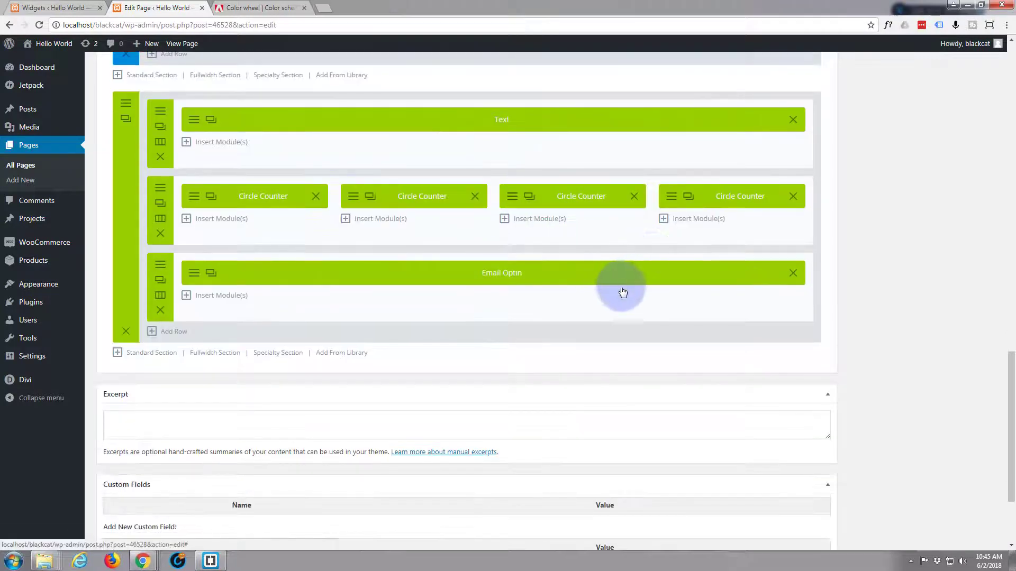
scroll(328, 371, "down", 2)
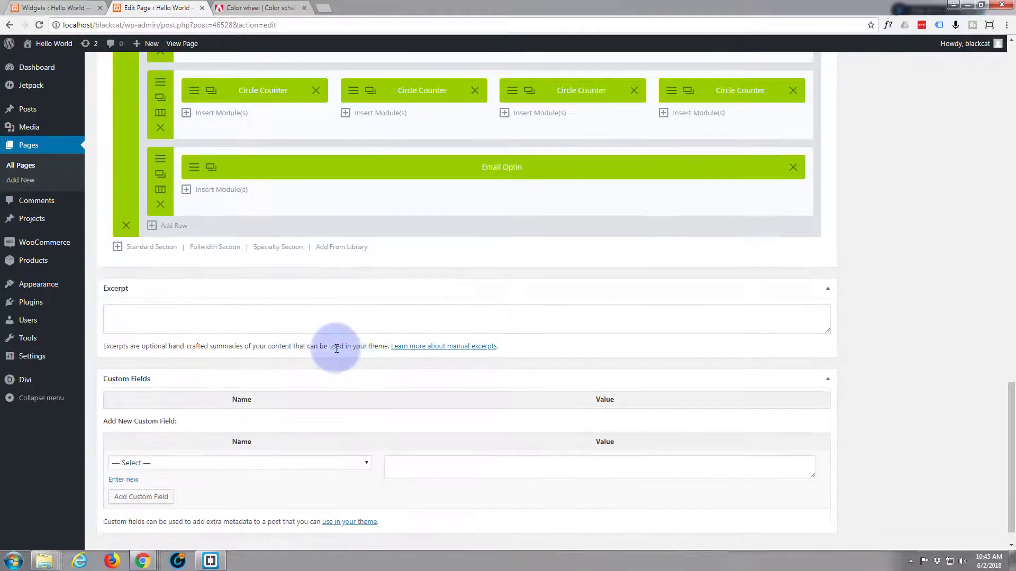
scroll(359, 348, "up", 3)
scroll(360, 349, "up", 5)
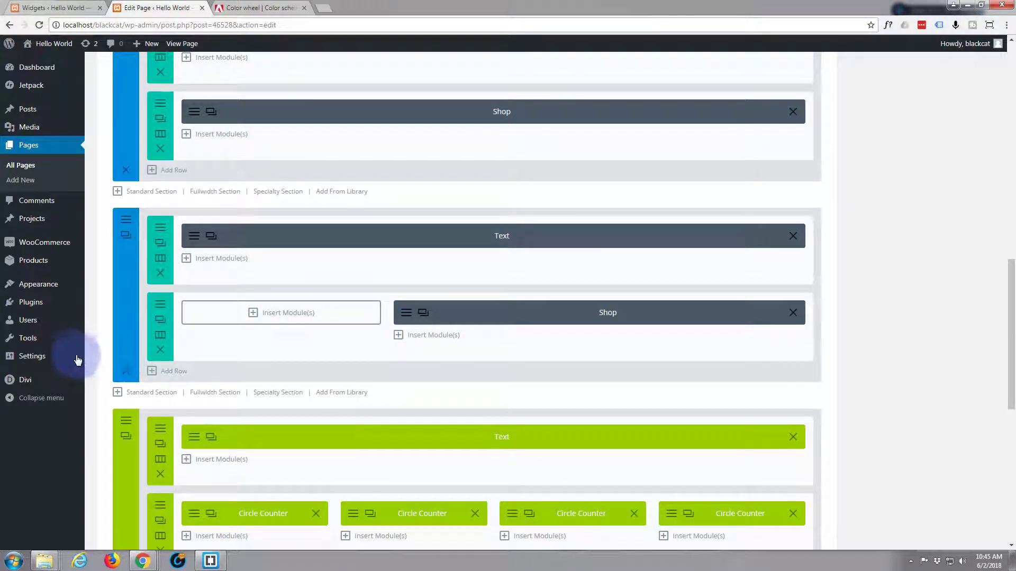
- Leave the page editor without saving and open the footer's Bottom Bar settings in the Theme Customizer
mouse_move(24, 381)
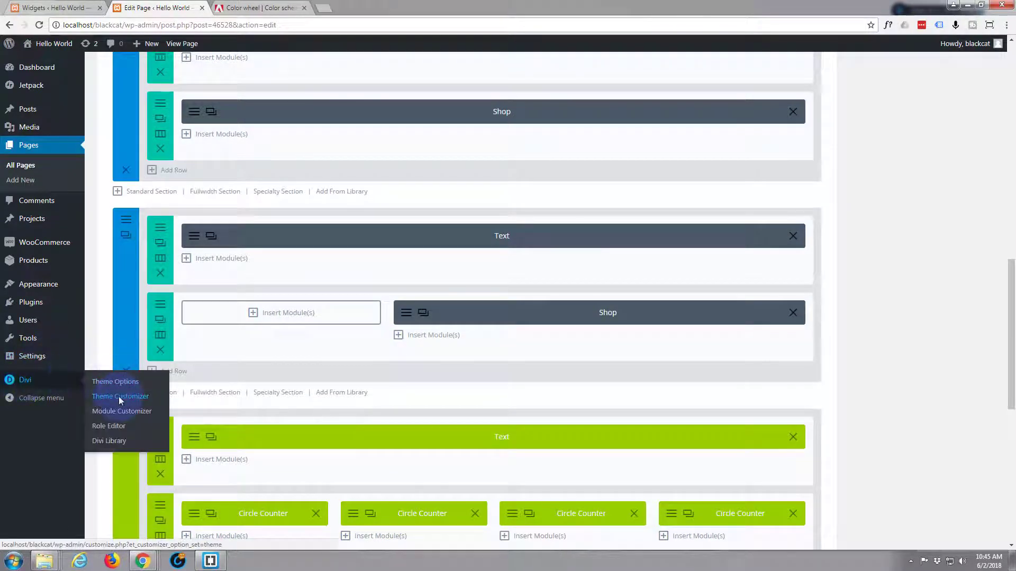
left_click(119, 397)
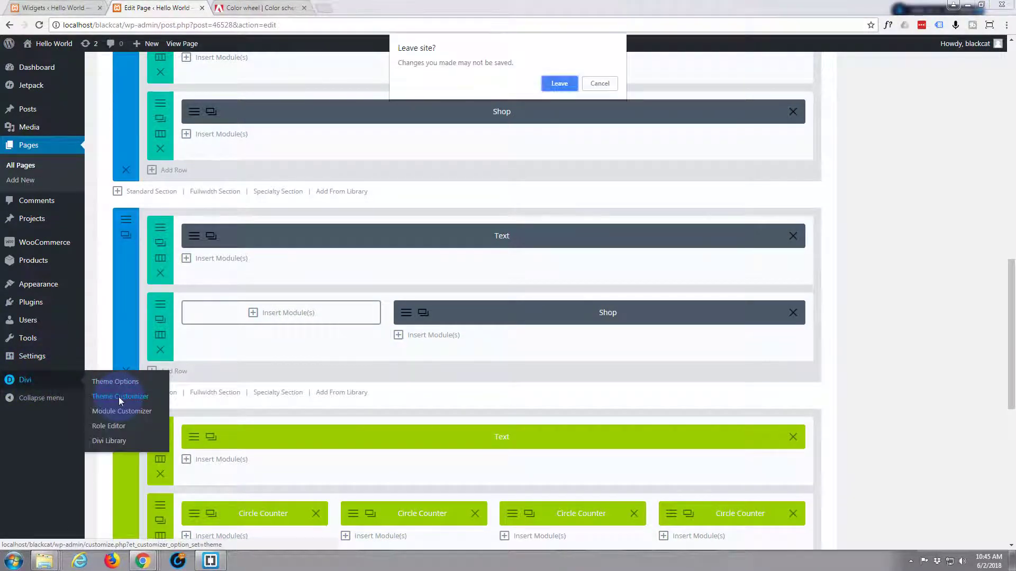
left_click(559, 84)
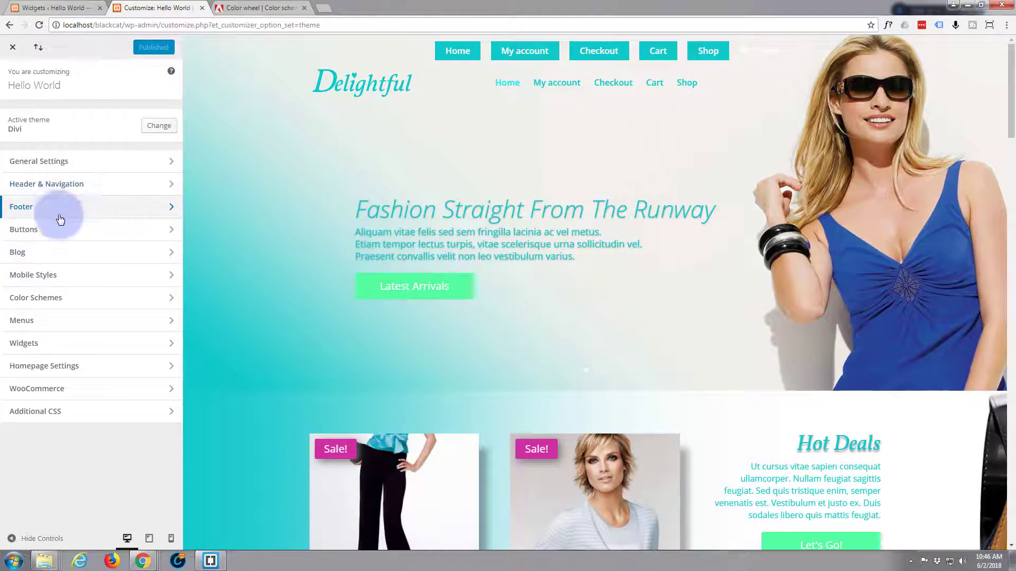
left_click(120, 213)
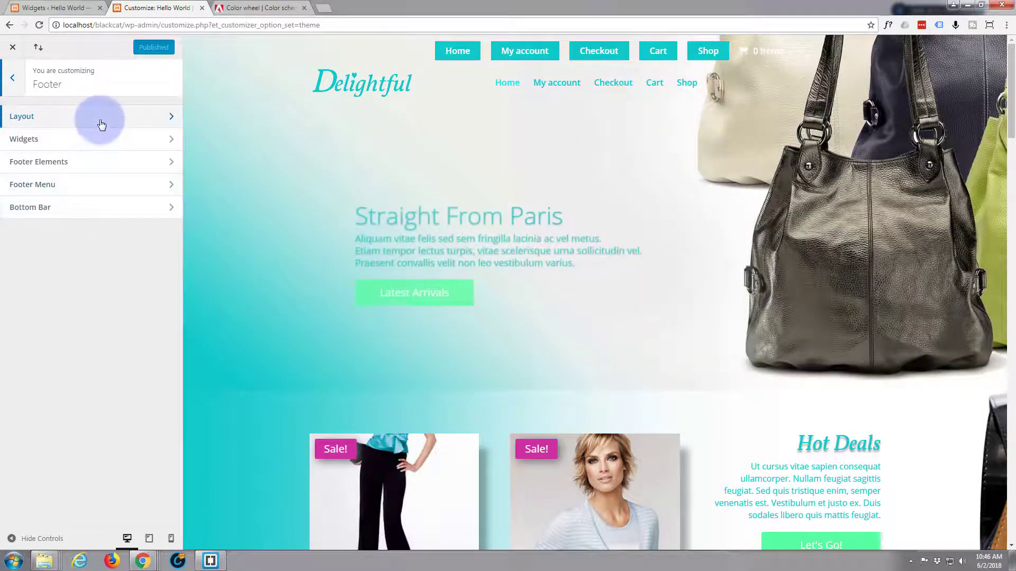
left_click(100, 210)
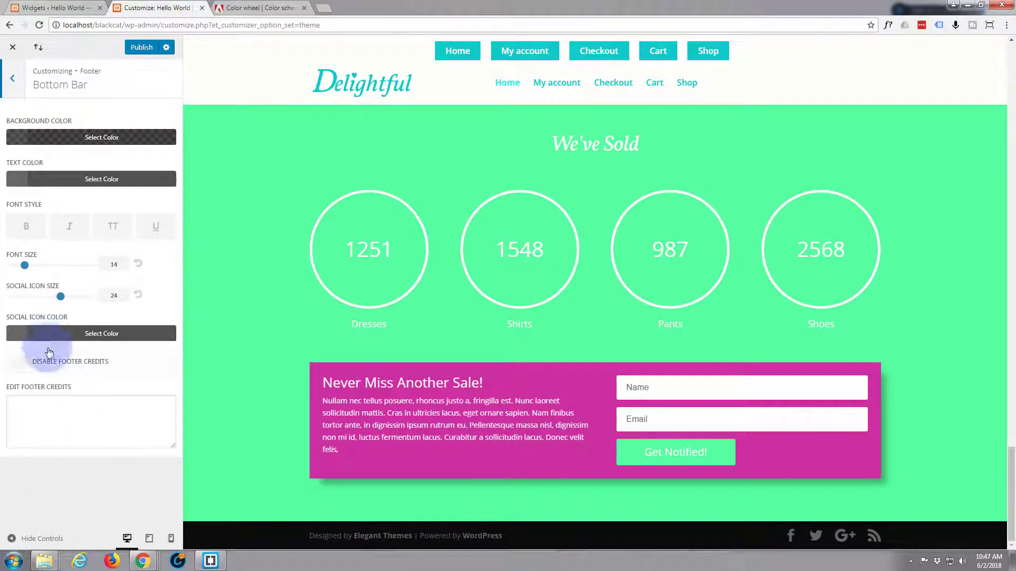
- Try "Edit footer credits" as the footer credits text, and leave the Theme Customizer, discarding the change
left_click(12, 398)
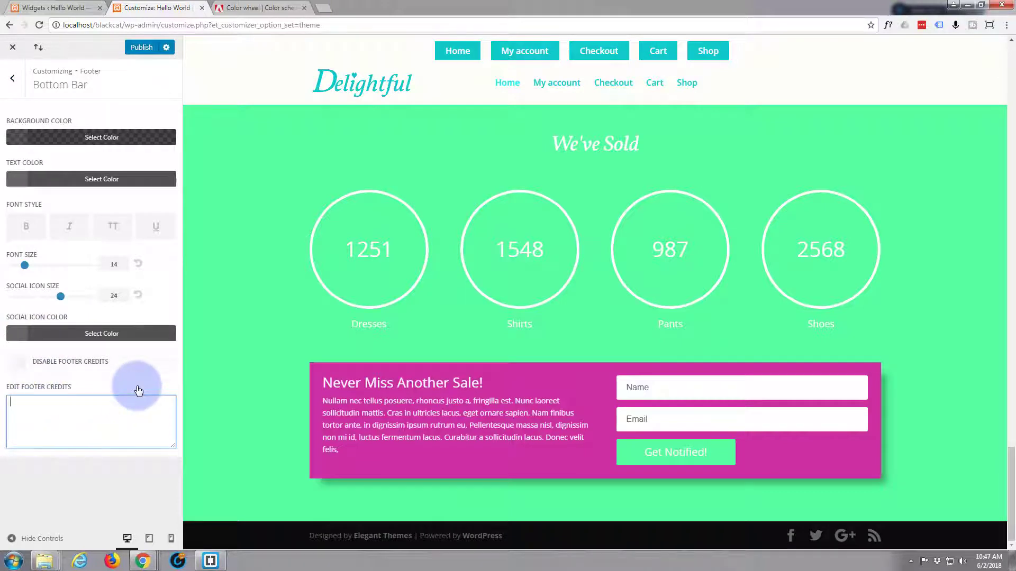
type("Edit footer credits")
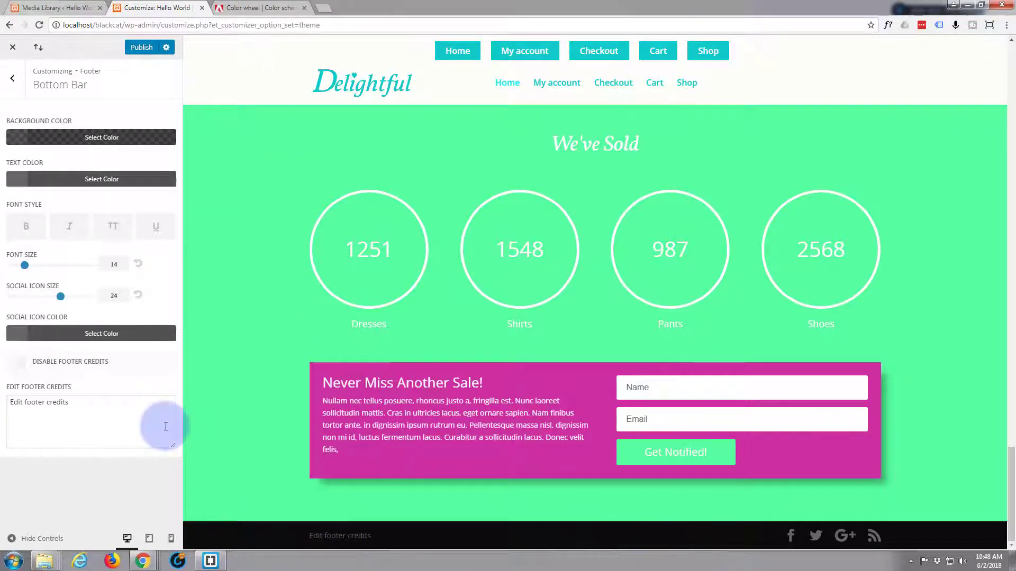
left_click(13, 80)
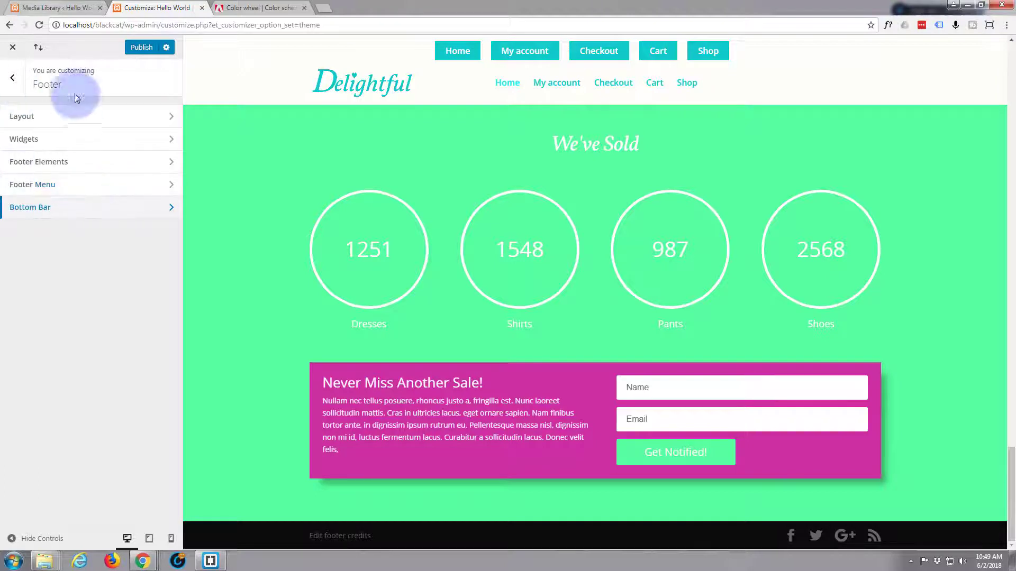
left_click(14, 48)
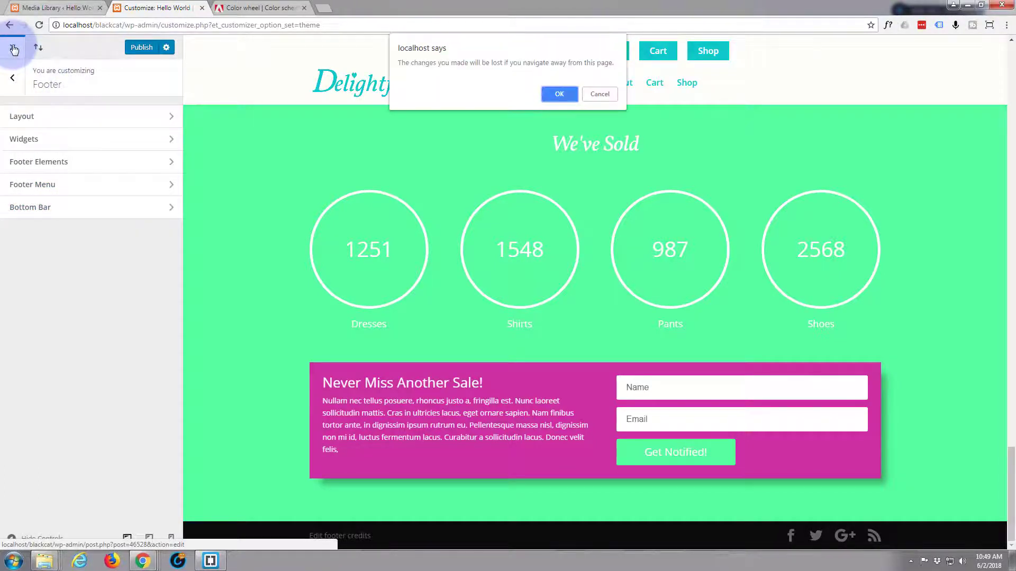
left_click(564, 93)
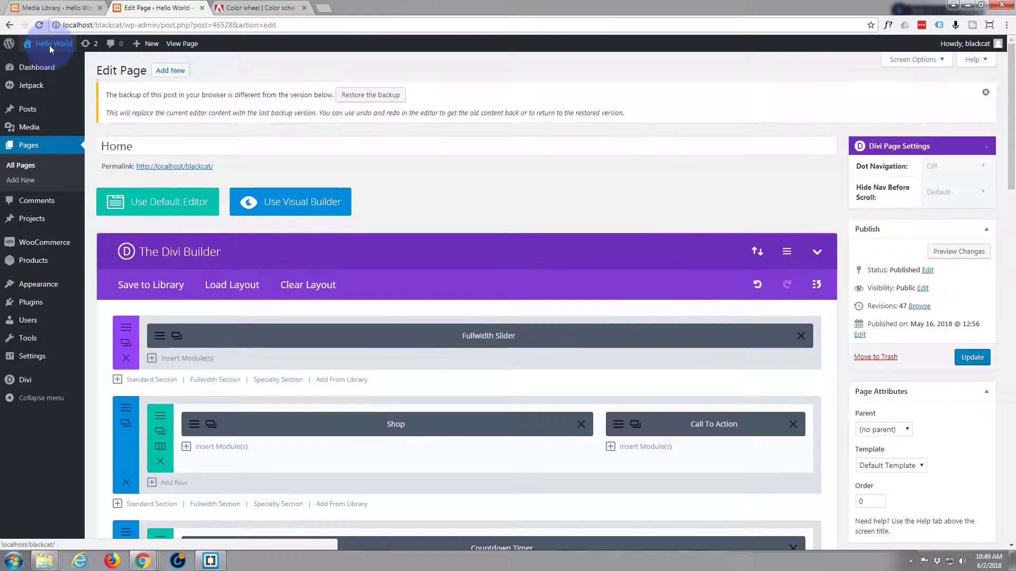
- Open the live home page in a new browser tab and inspect the footer's bottom bar element in the developer tools
middle_click(183, 47)
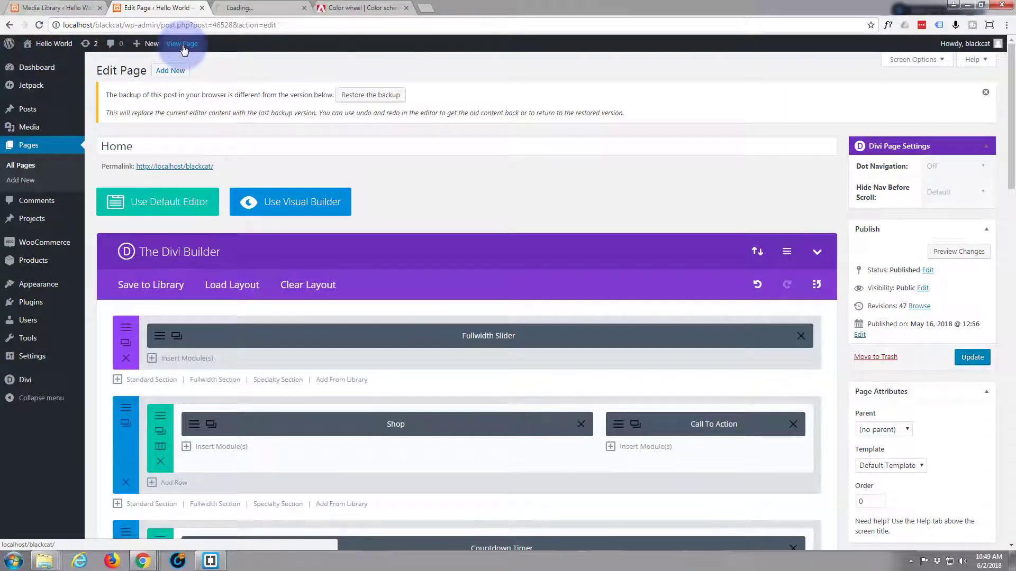
left_click(255, 8)
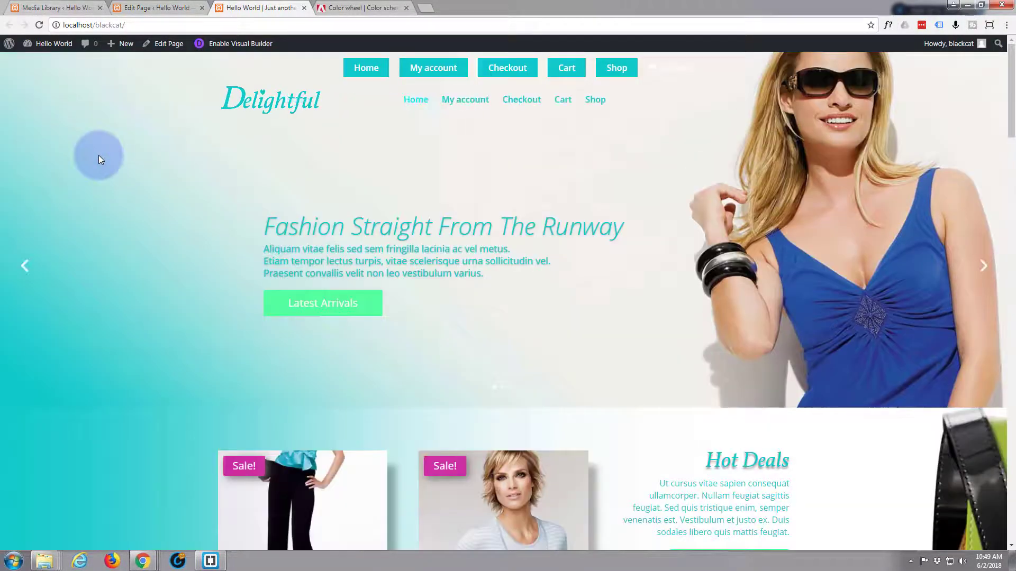
scroll(87, 151, "down", 10)
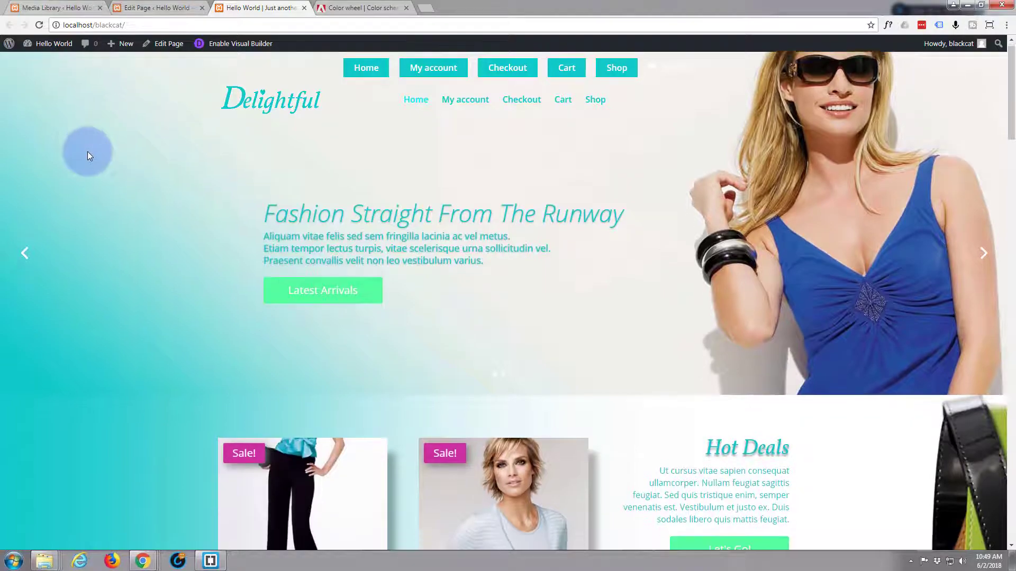
scroll(87, 151, "down", 15)
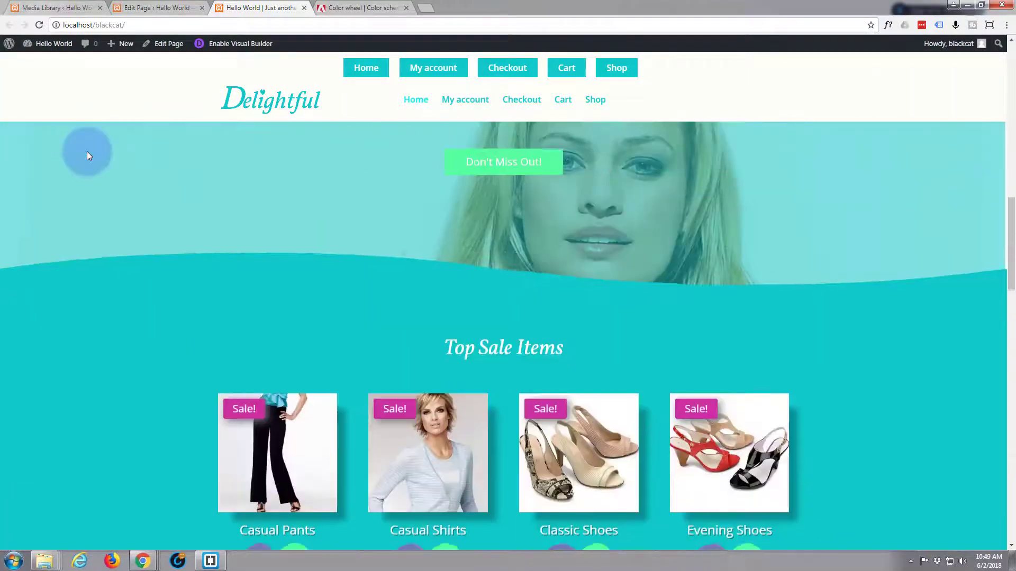
scroll(87, 151, "down", 12)
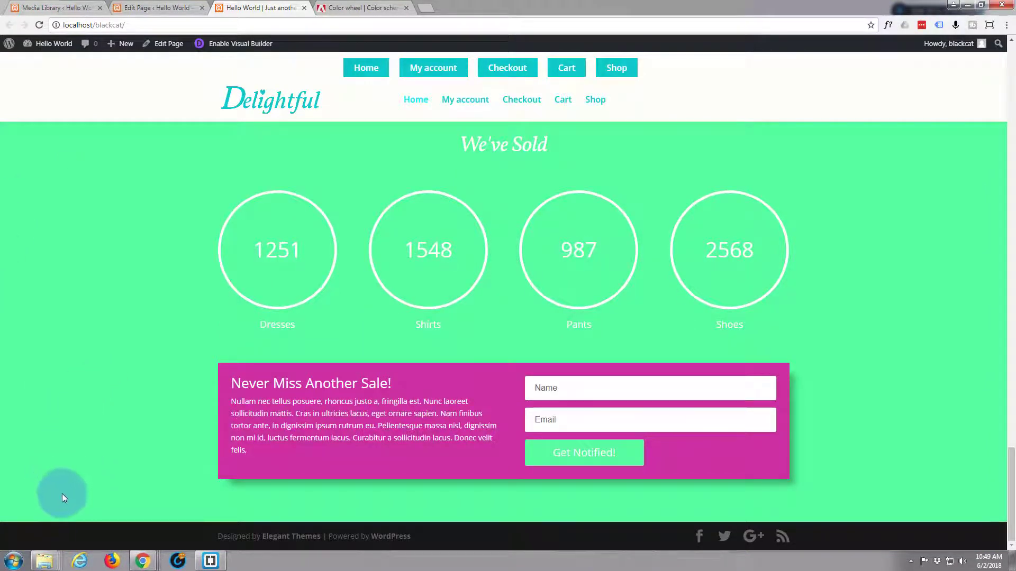
right_click(54, 538)
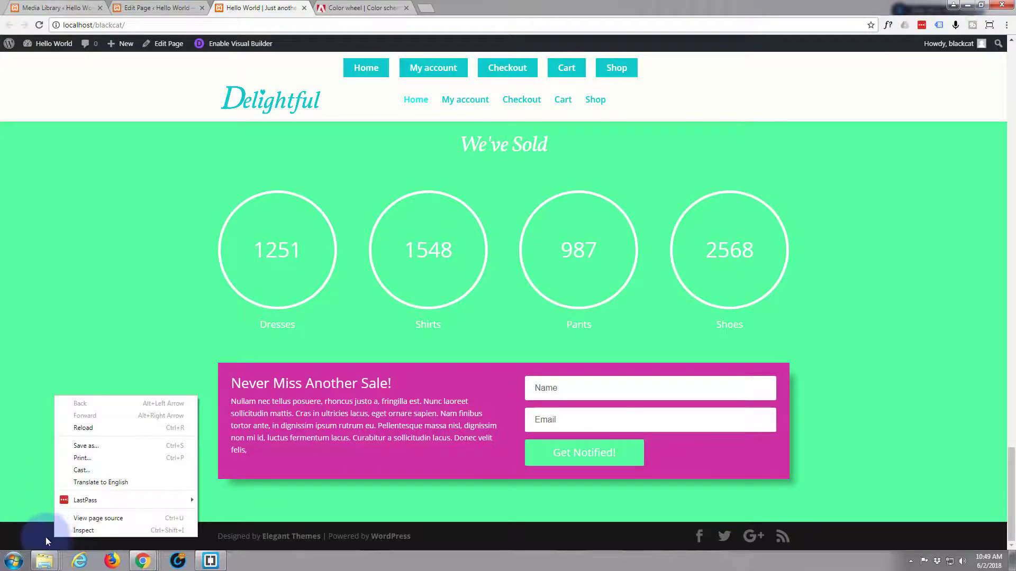
left_click(80, 531)
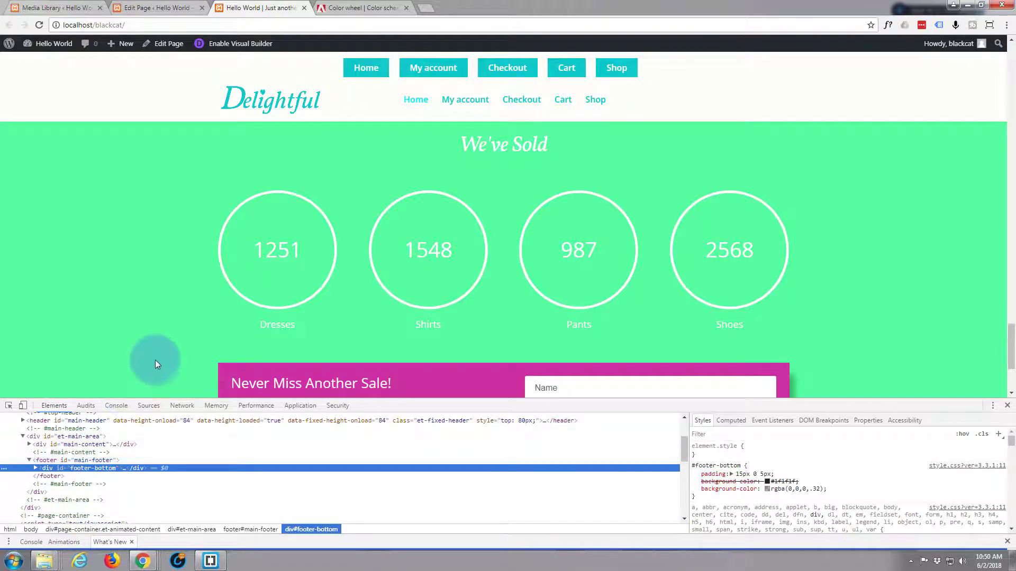
- Select the main-footer element that encloses the bottom bar in the page's inspected markup
scroll(154, 360, "down", 3)
scroll(158, 361, "down", 1)
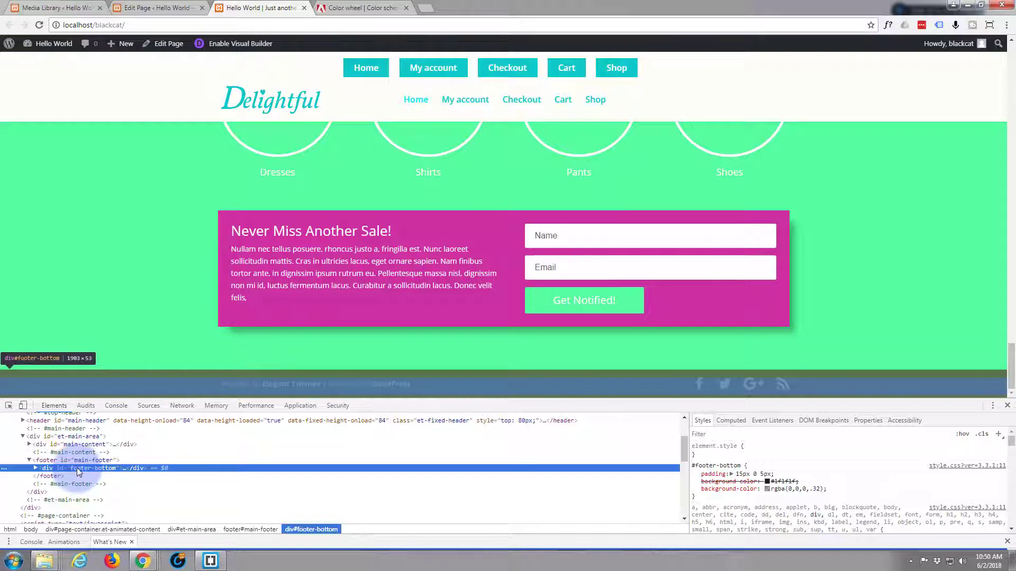
left_click(77, 461)
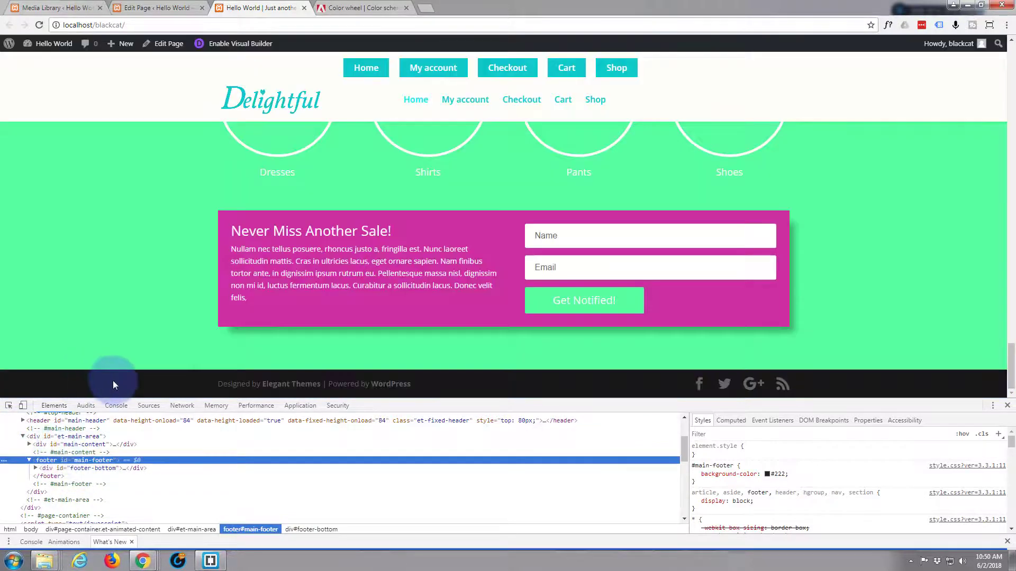
left_click(113, 380)
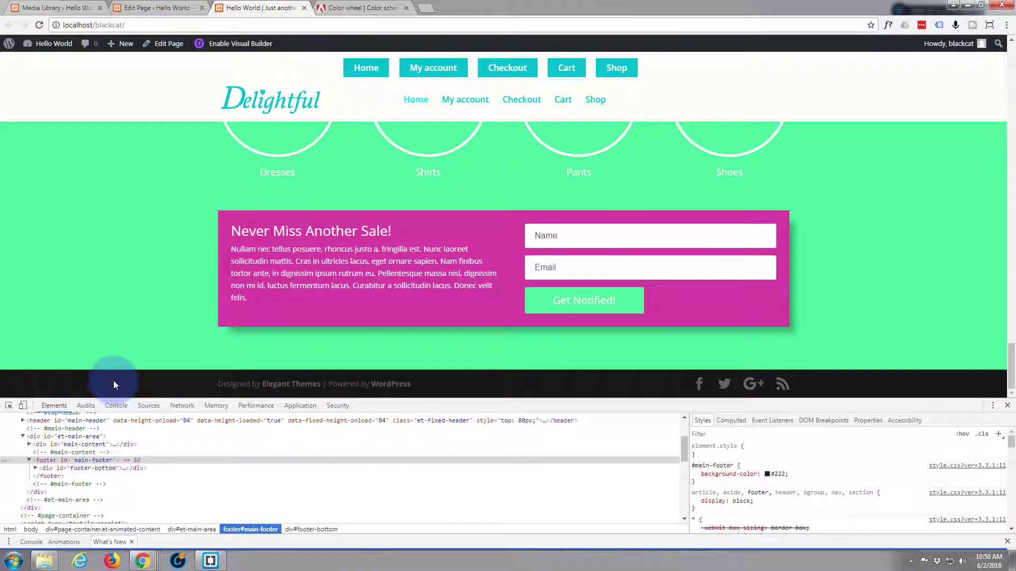
left_click(85, 460)
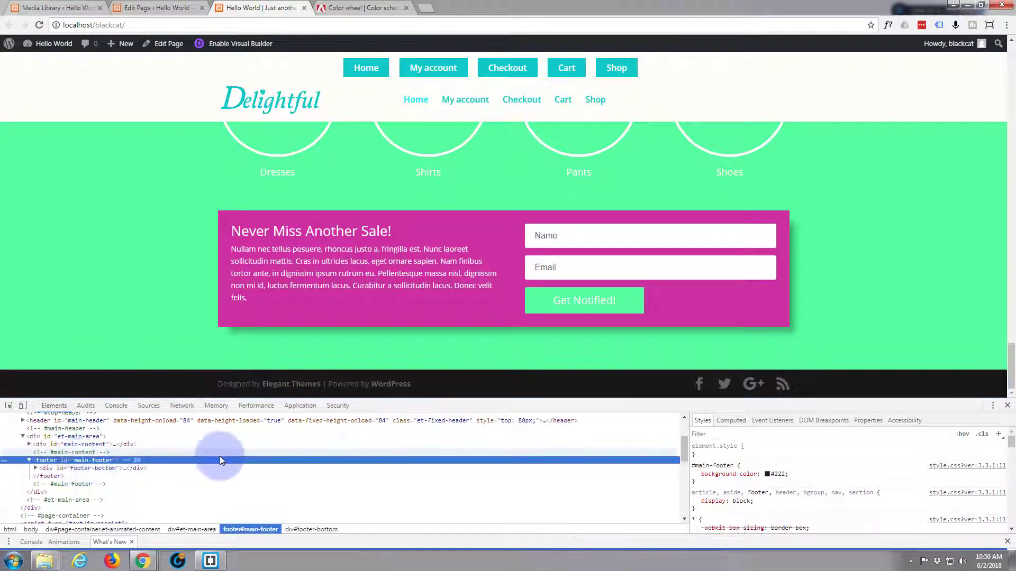
- Add display: none to the #main-footer style rule in the developer tools and check the end of the page
left_click(751, 445)
left_click(777, 486)
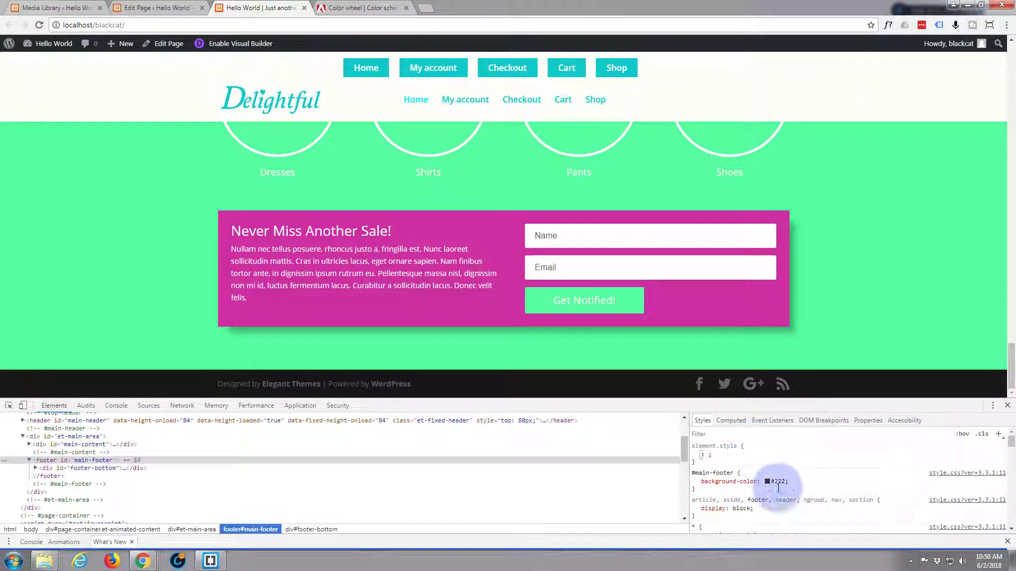
left_click(749, 472)
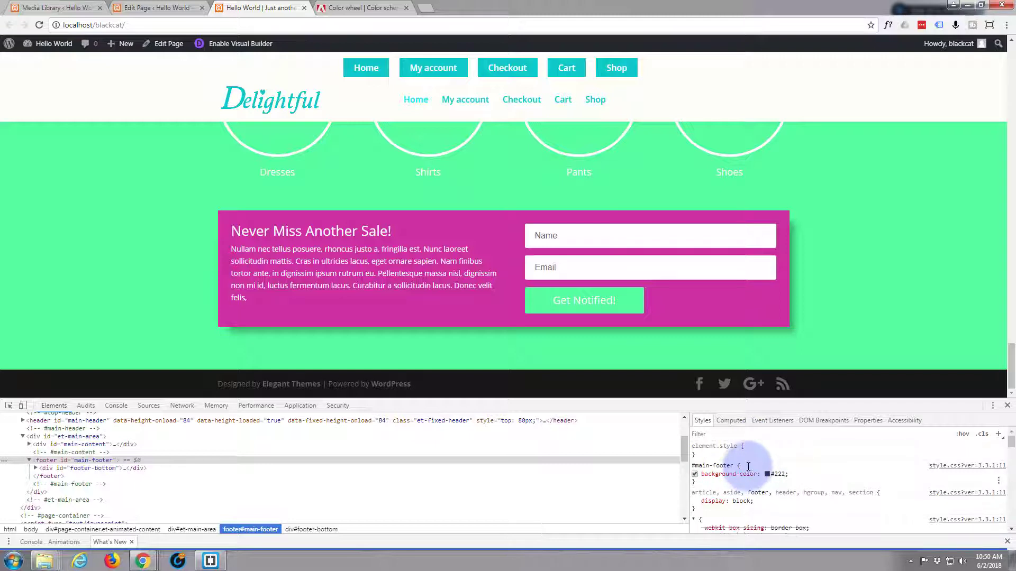
left_click(748, 466)
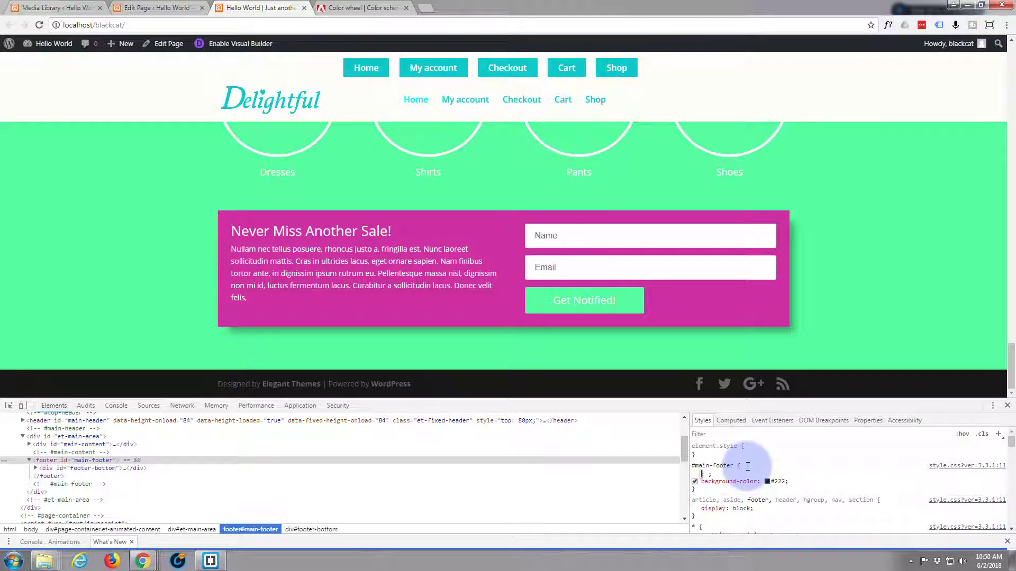
type("display: ;")
key("Tab")
type("none")
key("Tab")
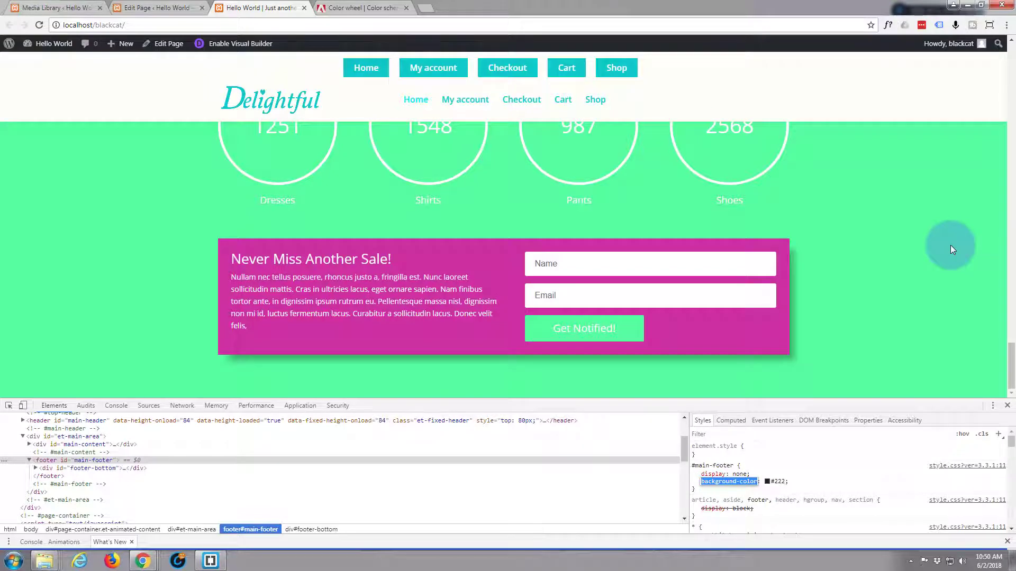
scroll(950, 246, "up", 3)
scroll(950, 245, "down", 3)
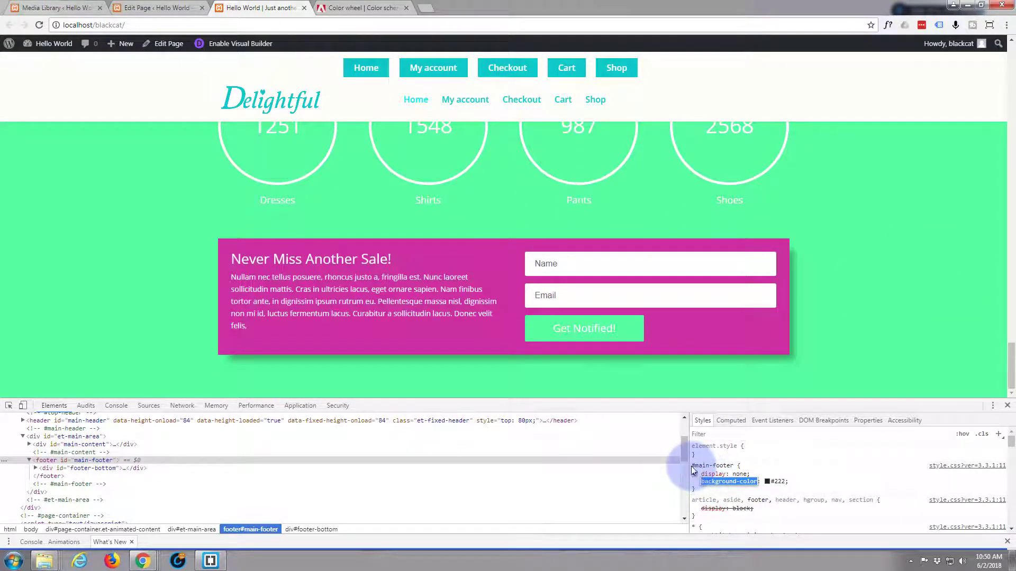
- Copy the edited #main-footer rule and open the end of the Custom CSS in the Divi Theme Options' general settings
left_click_drag(693, 467, 703, 490)
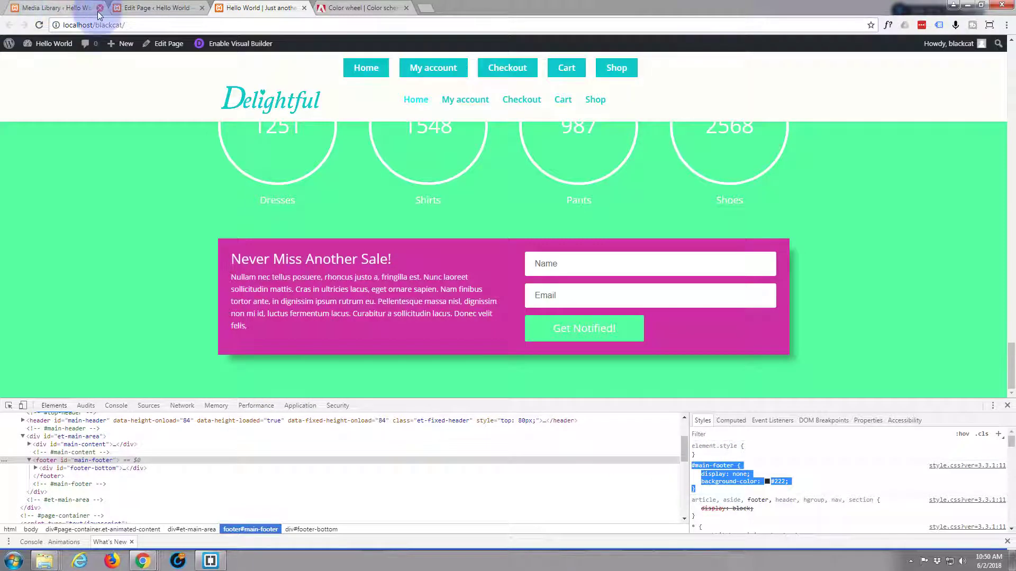
left_click(64, 8)
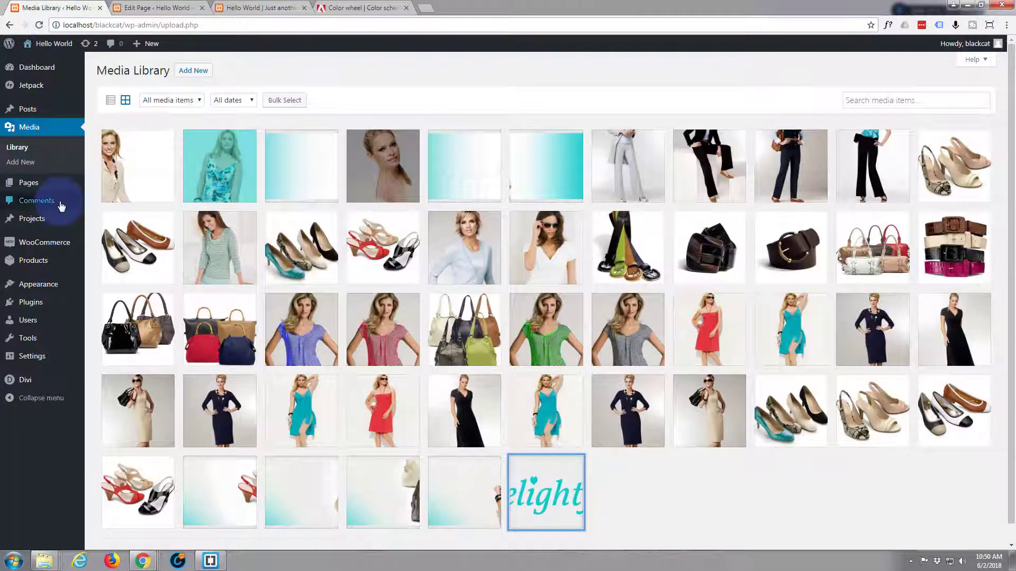
mouse_move(25, 380)
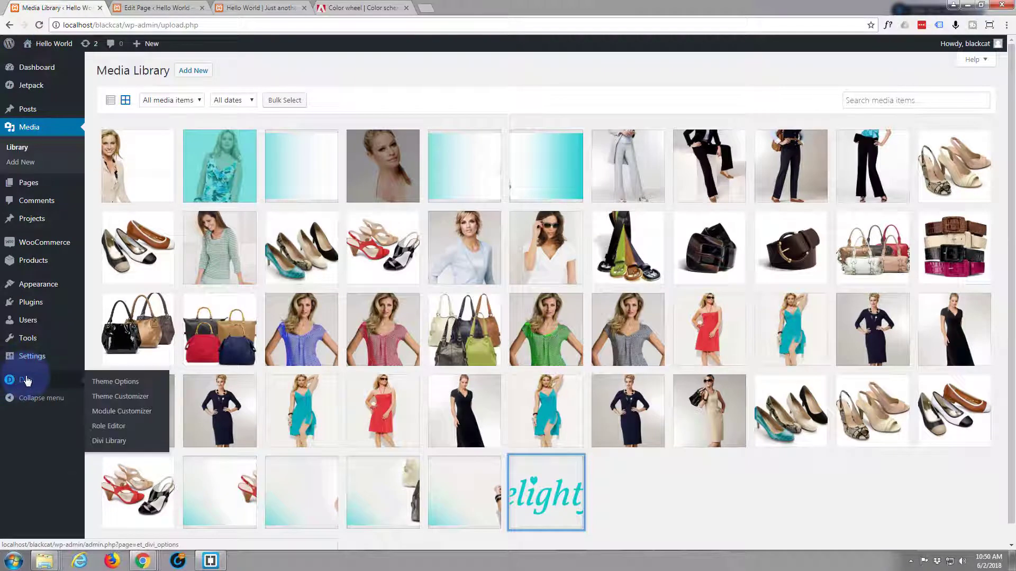
left_click(130, 383)
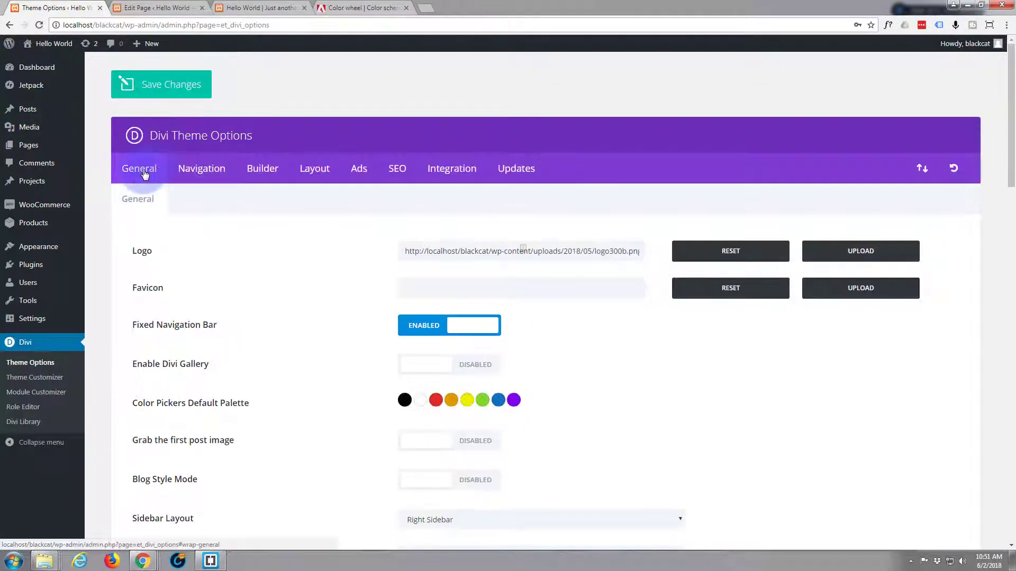
left_click(140, 173)
scroll(186, 262, "down", 13)
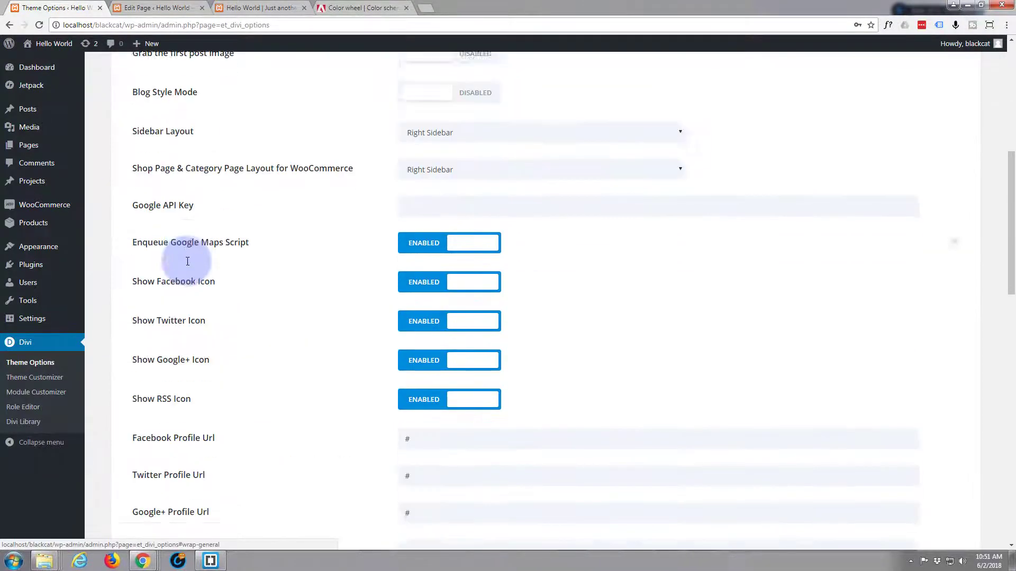
scroll(187, 261, "down", 11)
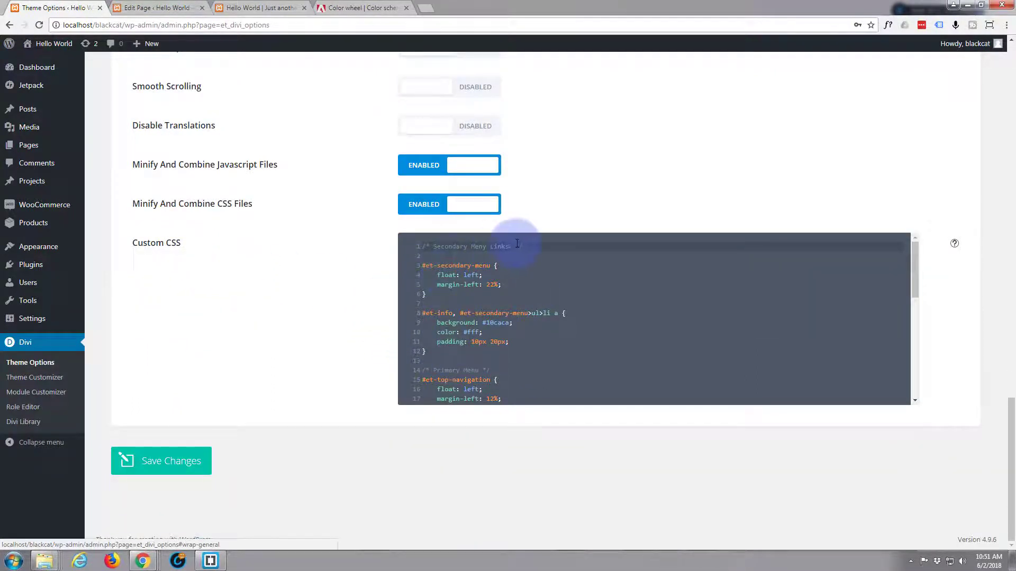
scroll(524, 302, "down", 5)
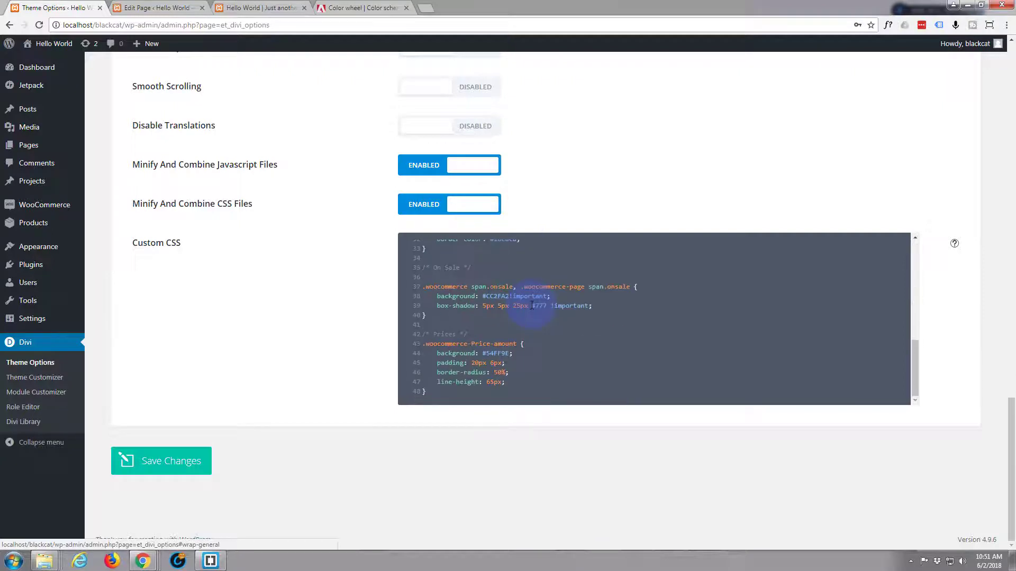
- Add the comment /* Remove Bottom Bar */ on a new line below the last Custom CSS rule
left_click(432, 394)
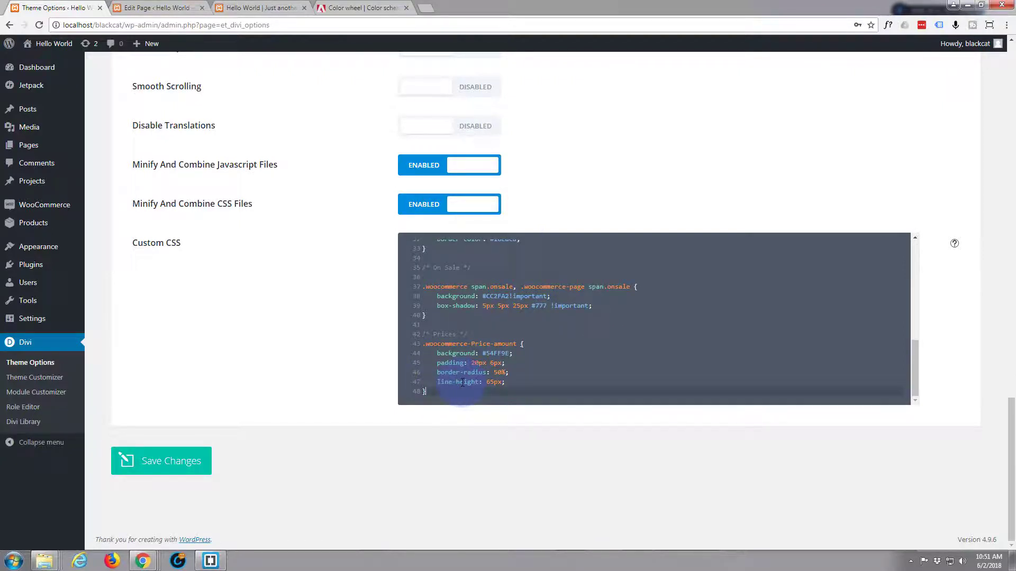
key("Return")
key("Return")
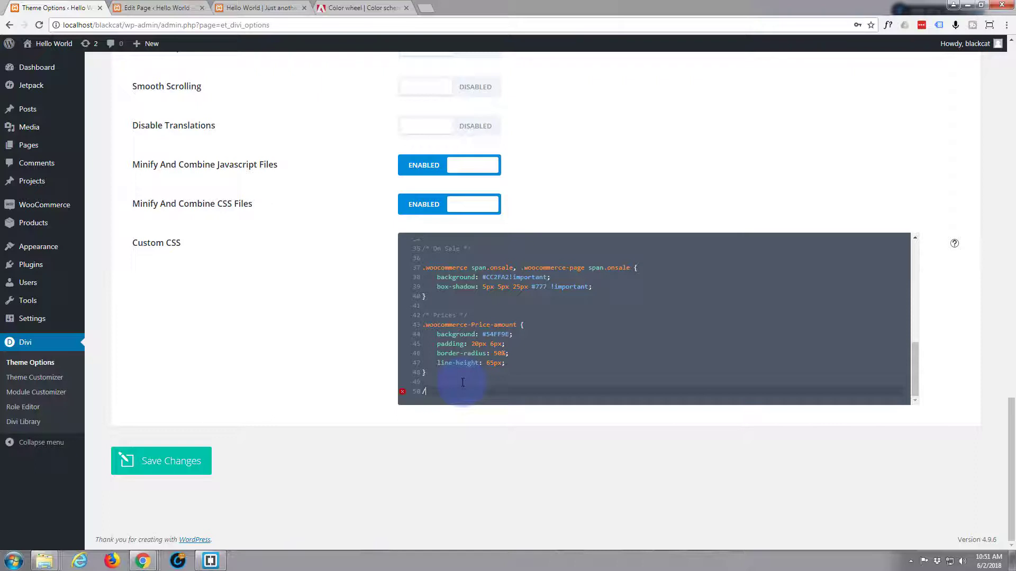
type("/**/")
type("  Re")
type("move Bottom Bar */")
key("Return")
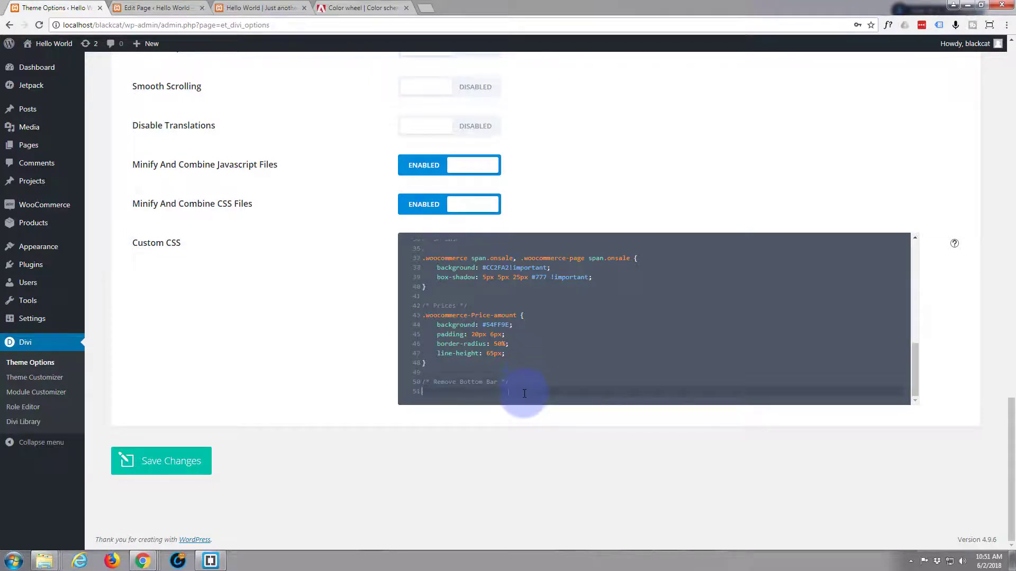
key("Return")
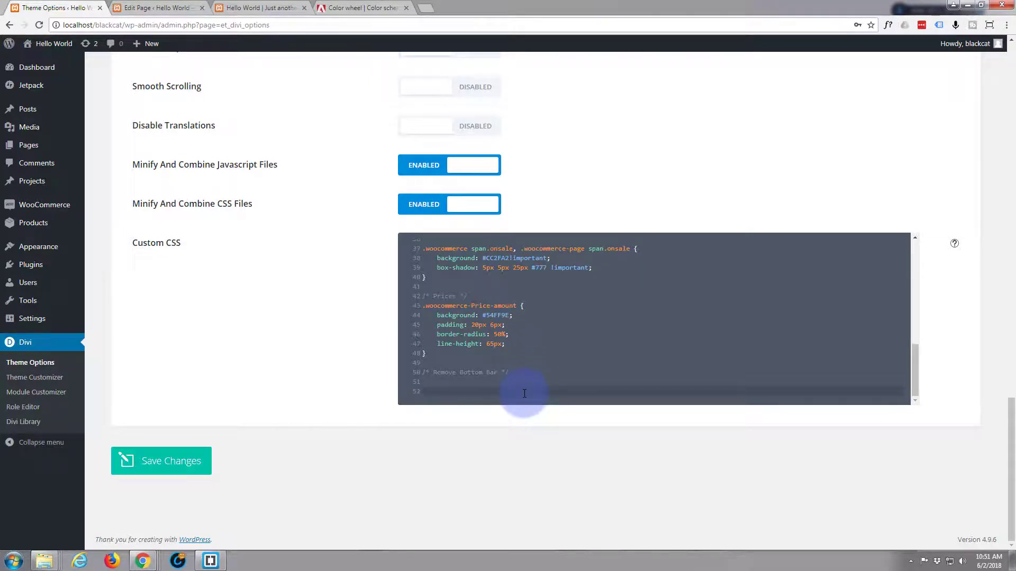
- Paste the #main-footer rule below the comment, delete its background-color line, keeping display: none, and save the theme options
type("#main-footer {     display: none;     background-color: #222; }")
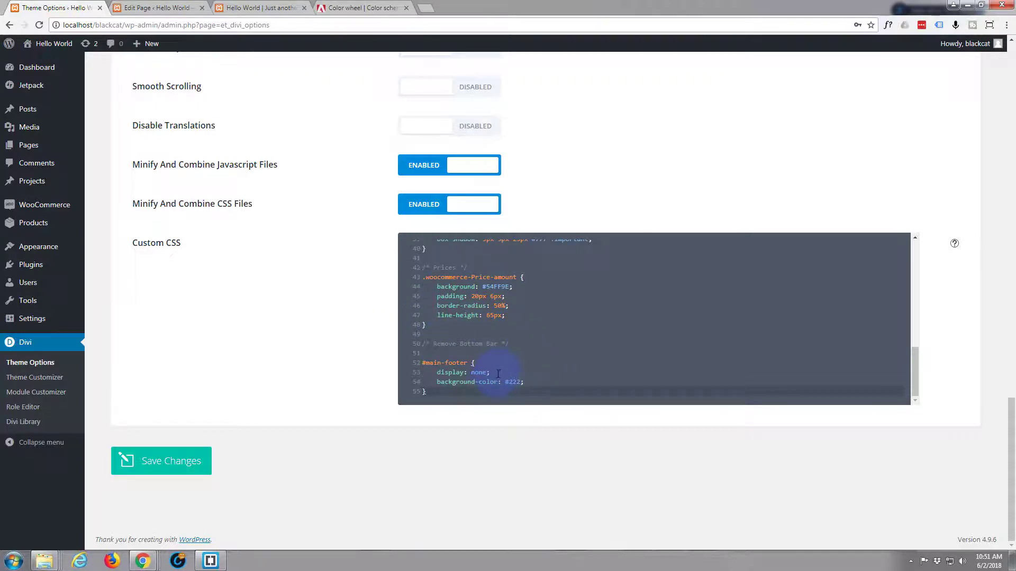
left_click_drag(500, 373, 539, 383)
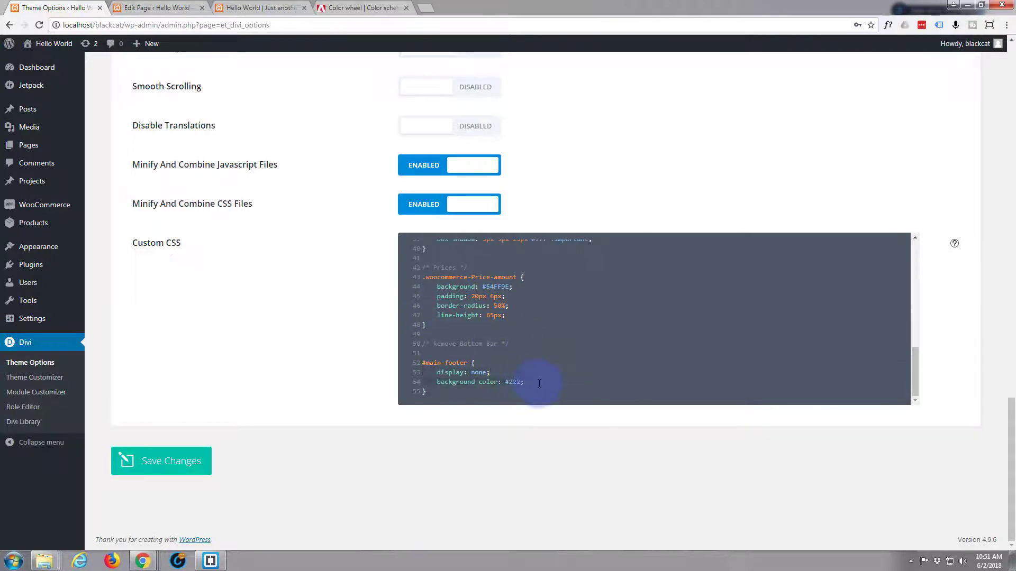
left_click(492, 371)
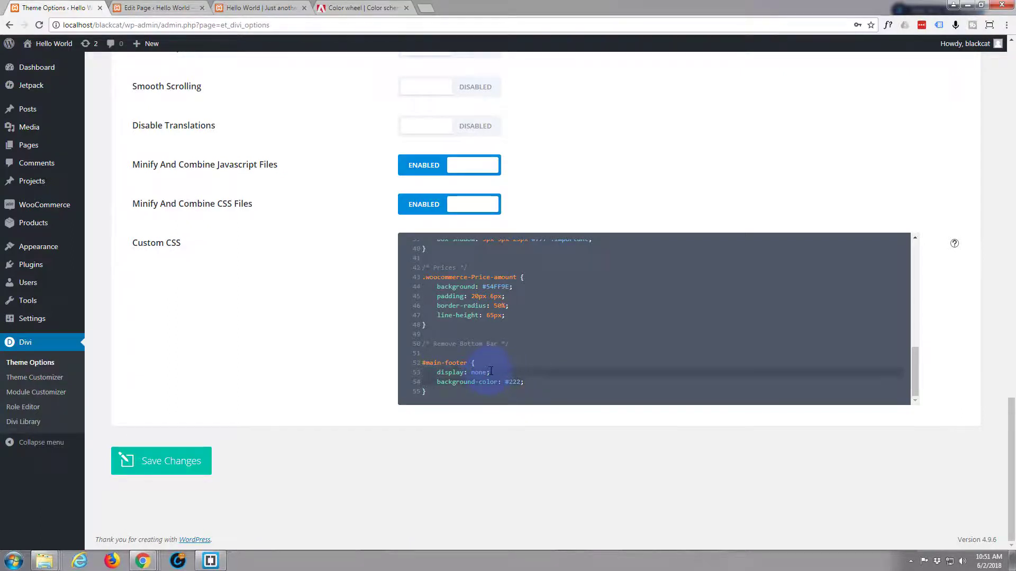
left_click(525, 382)
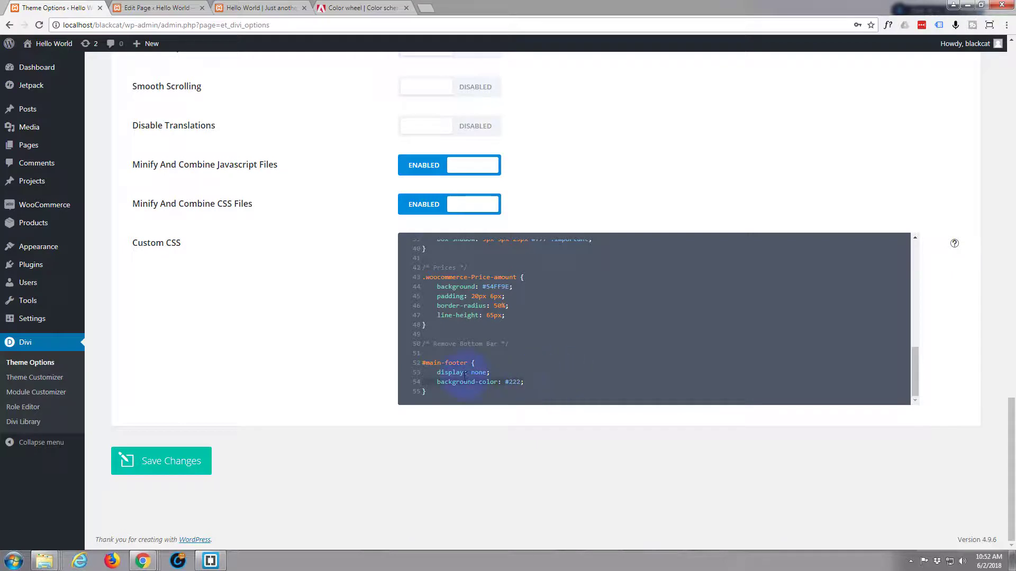
key("BackSpace")
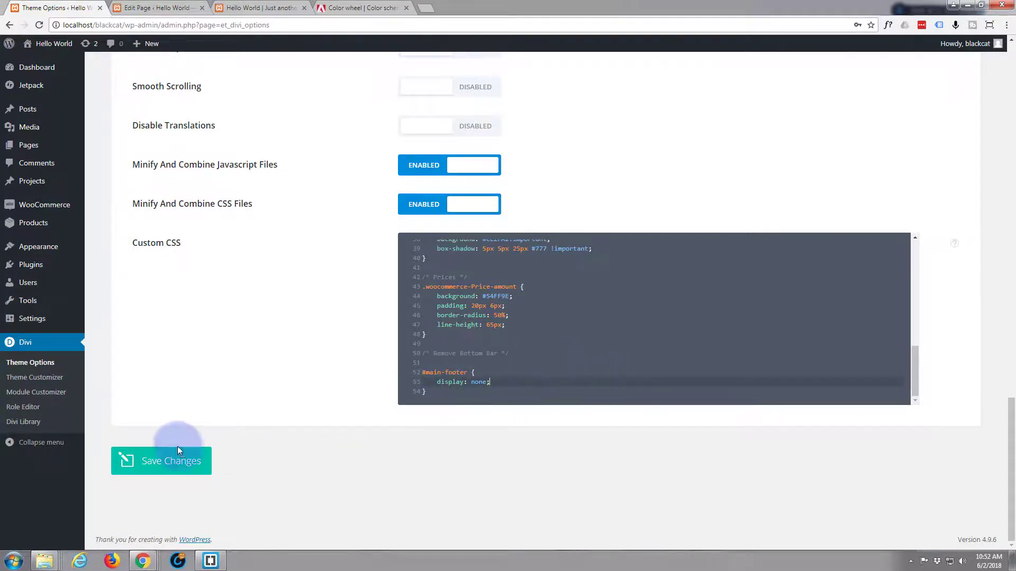
left_click(161, 466)
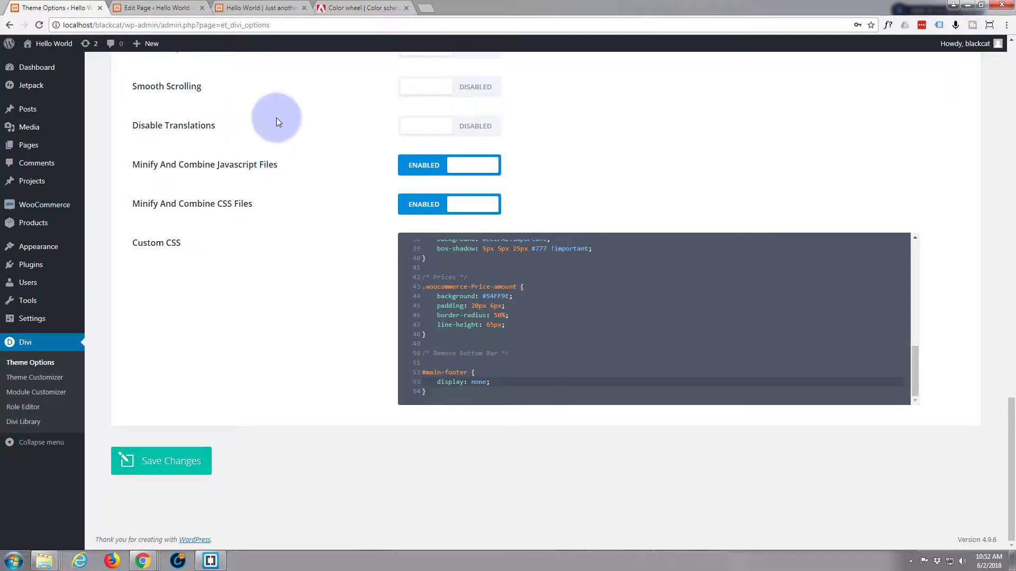
- Return to the live home page, close the developer tools and reload the page to check the footer
left_click(263, 9)
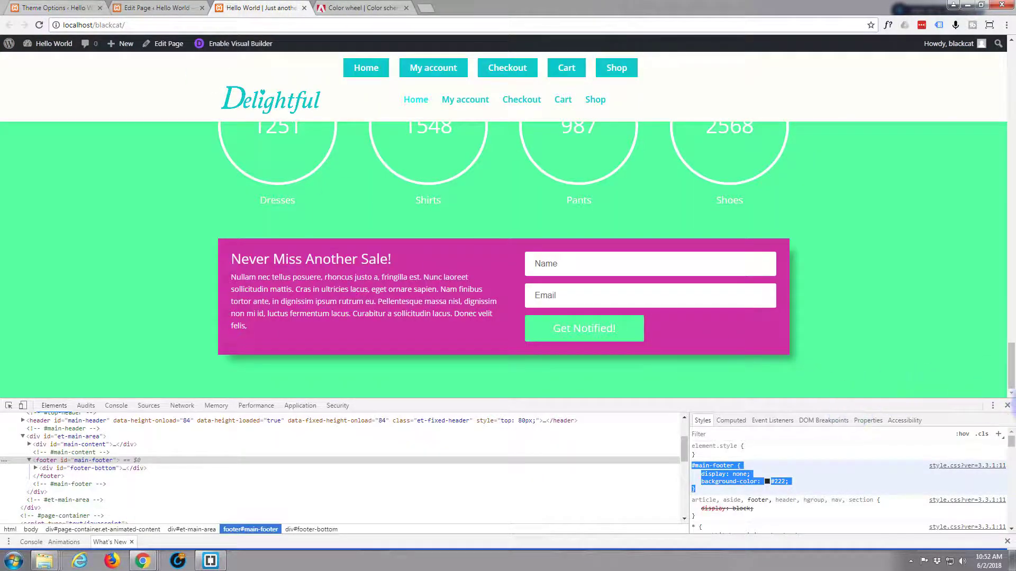
left_click(1006, 405)
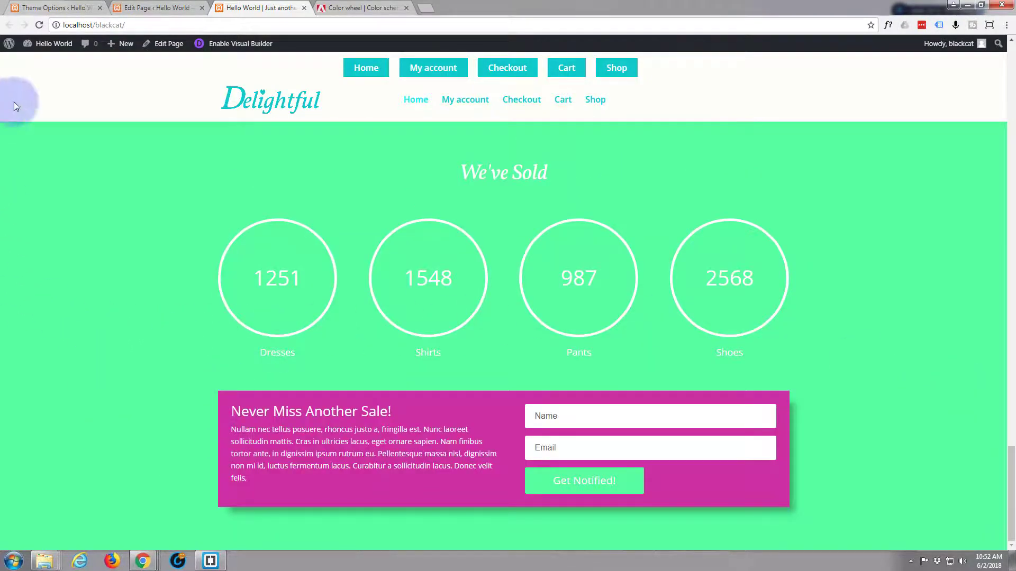
left_click(41, 24)
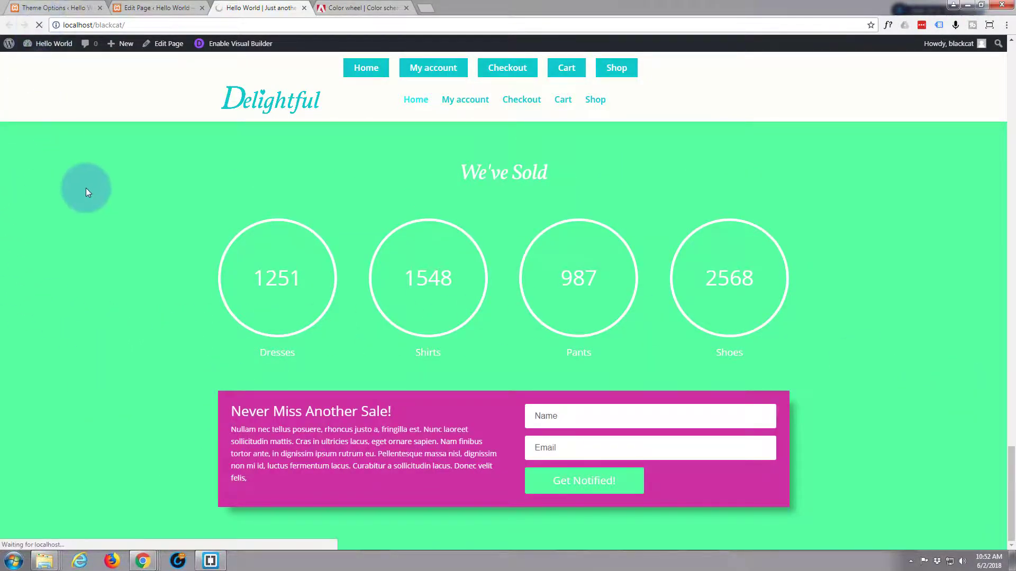